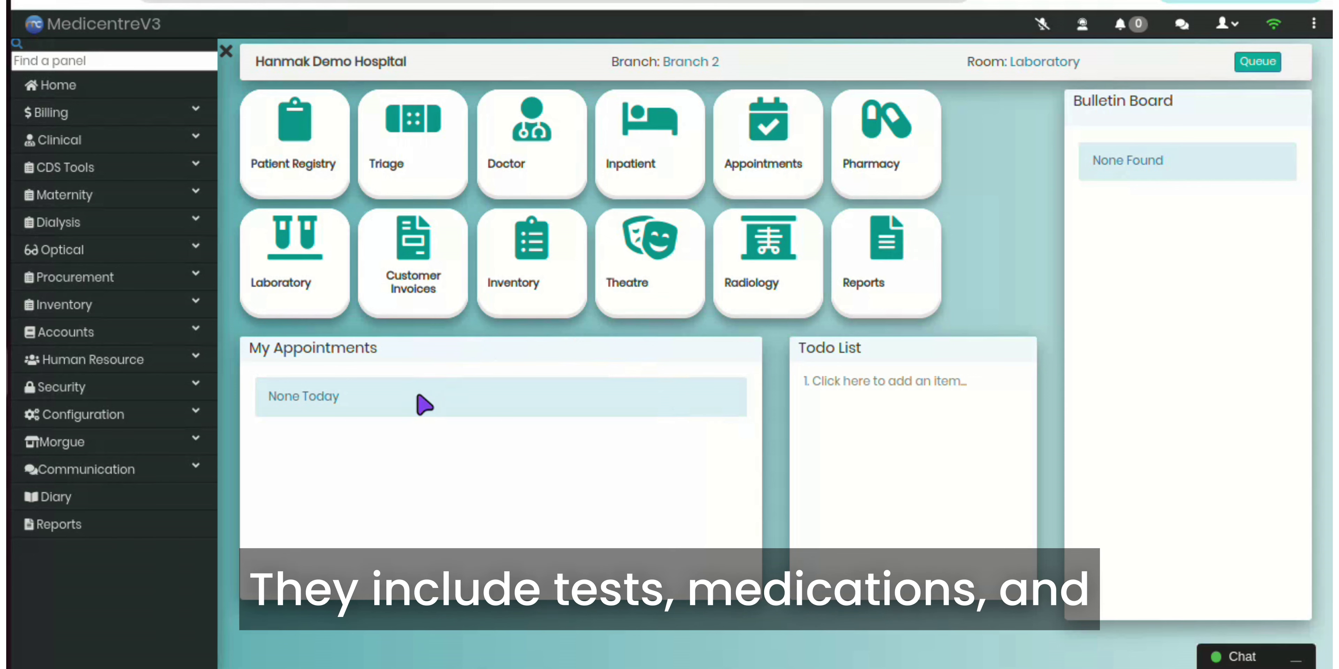
Step: Open the Order Sets page of the CDS Tools module
{"action": "left_click", "coordinate": [225, 52]}
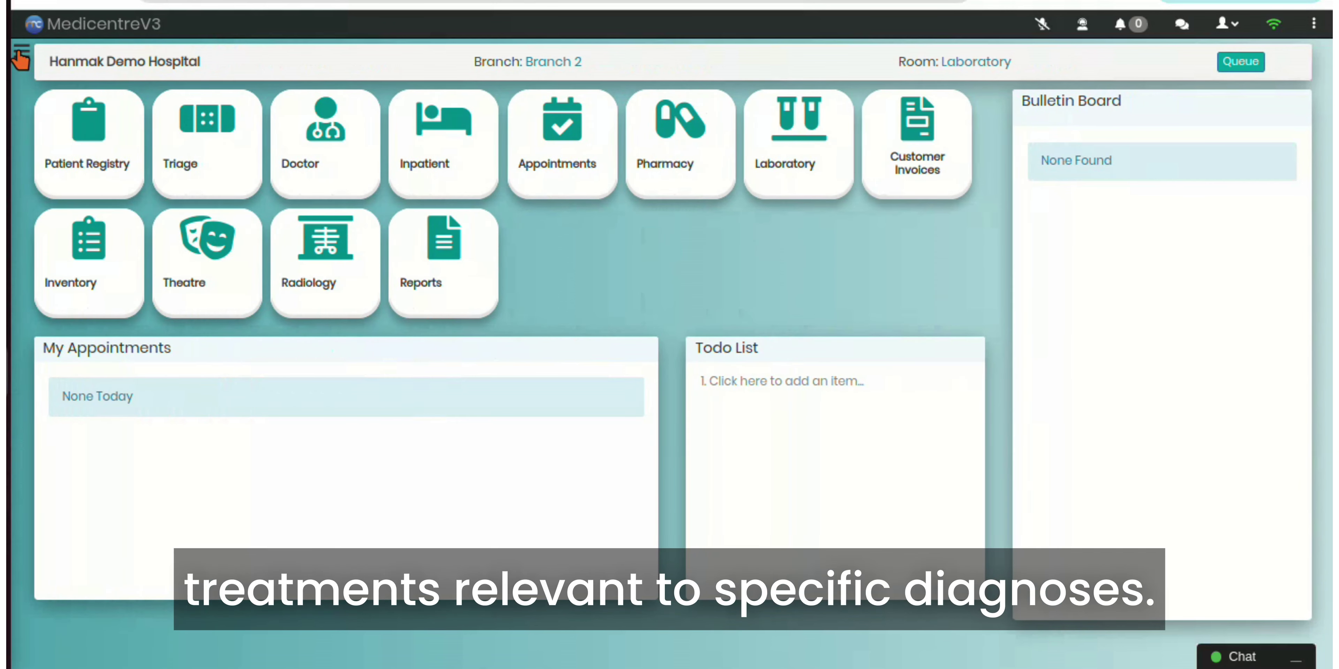
{"action": "left_click", "coordinate": [21, 54]}
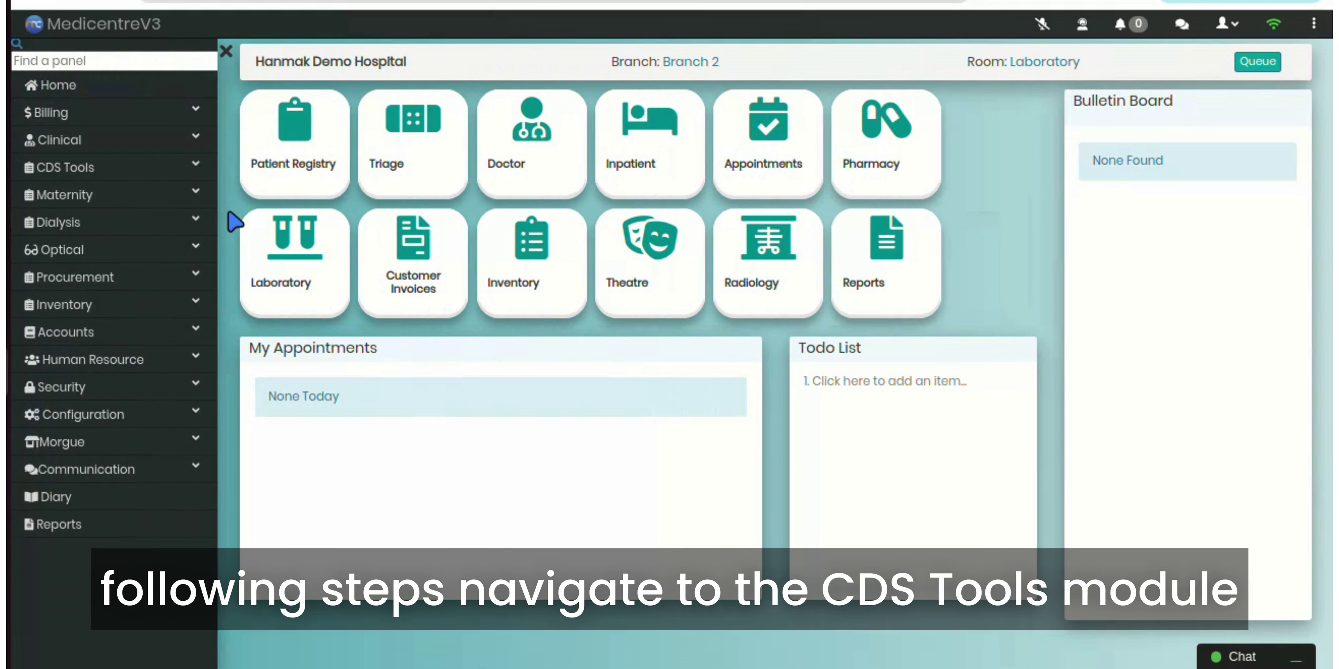
{"action": "left_click", "coordinate": [180, 167]}
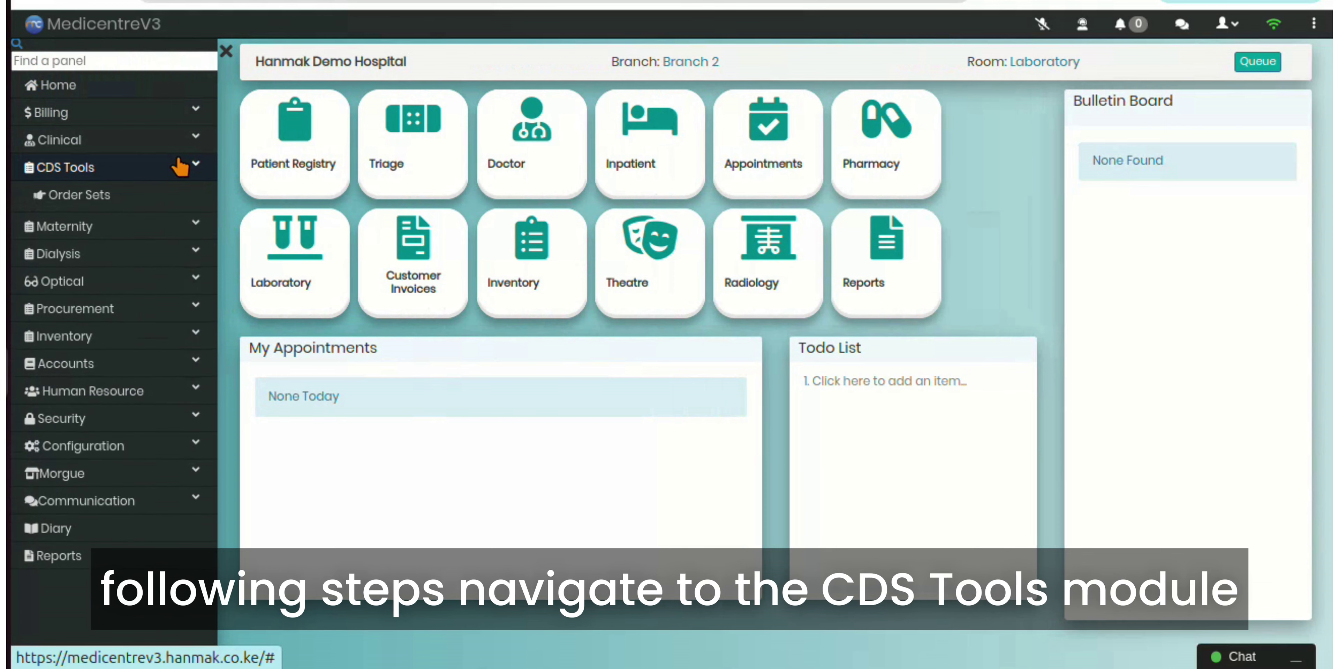
{"action": "left_click", "coordinate": [120, 196]}
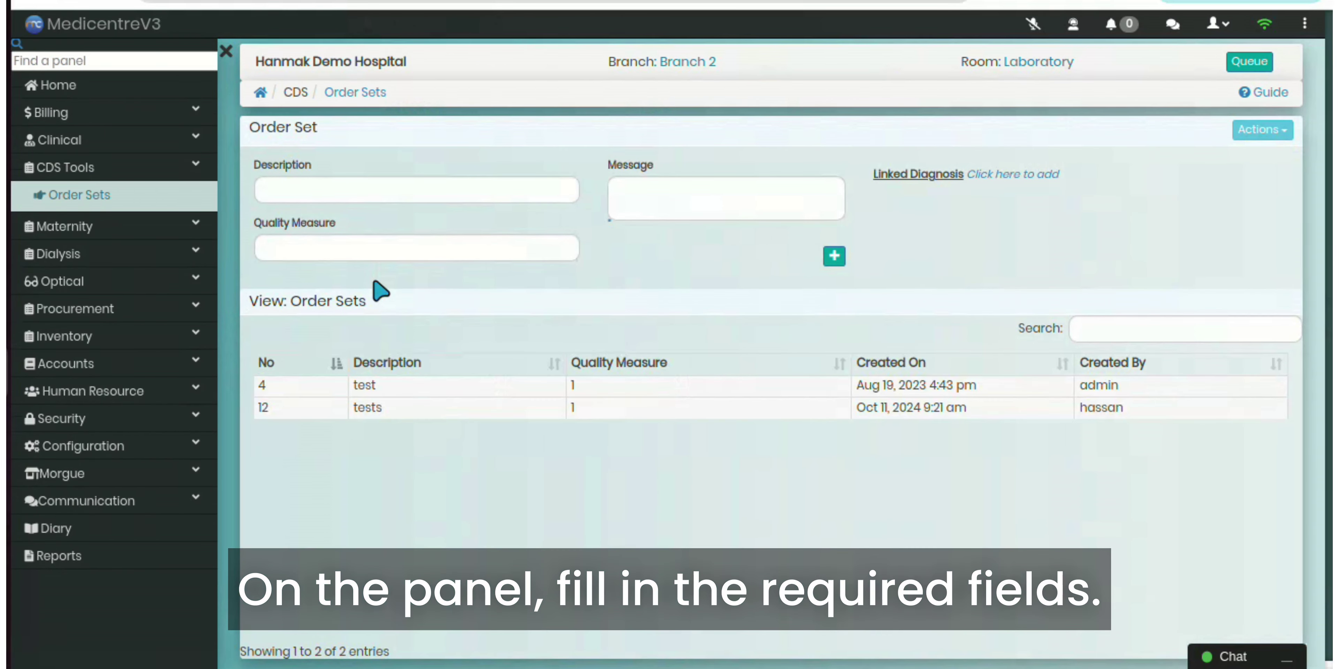
Step: Fill in a new order set with description "malaria fever", quality measure 1 and message "Malaria predefined treatment"
{"action": "left_click", "coordinate": [363, 189]}
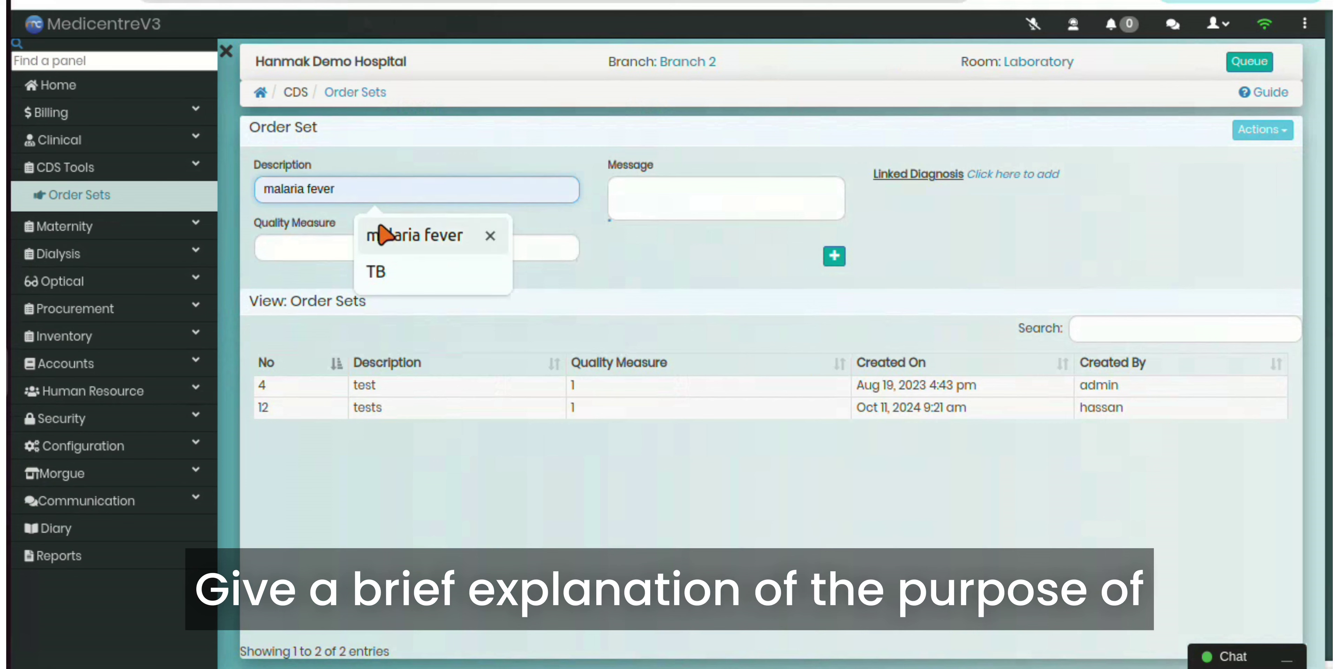
{"action": "left_click", "coordinate": [382, 237]}
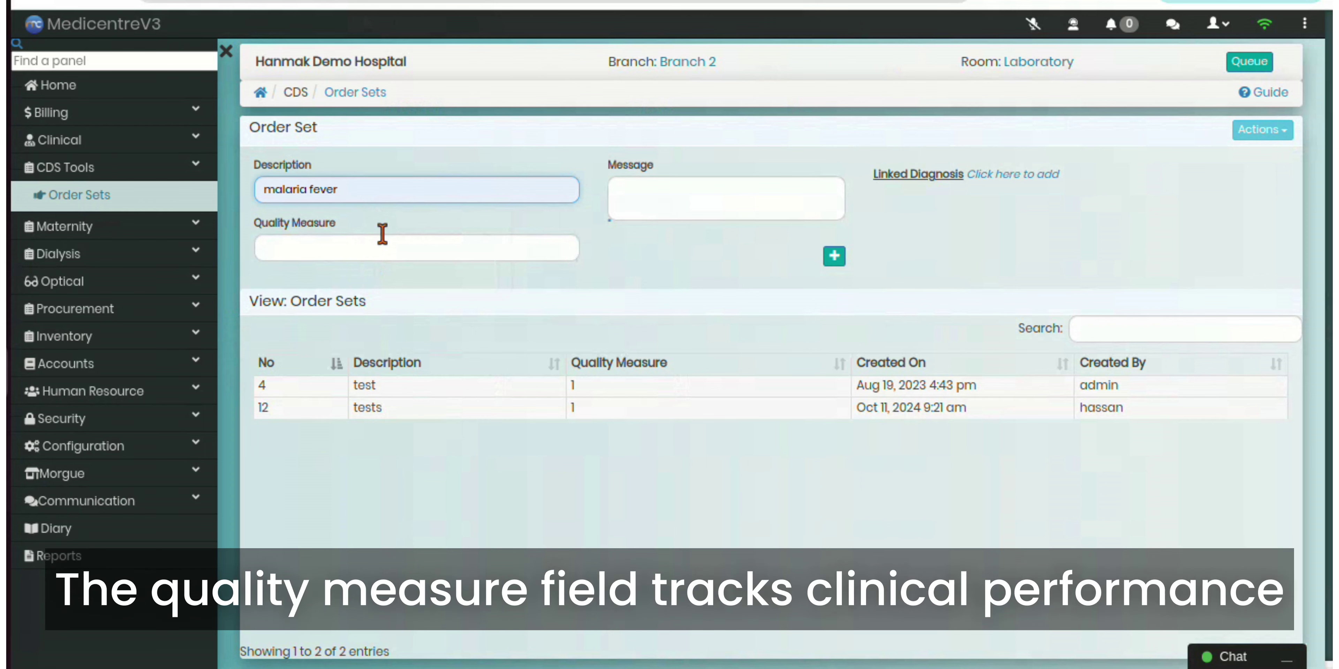
{"action": "left_click", "coordinate": [372, 248]}
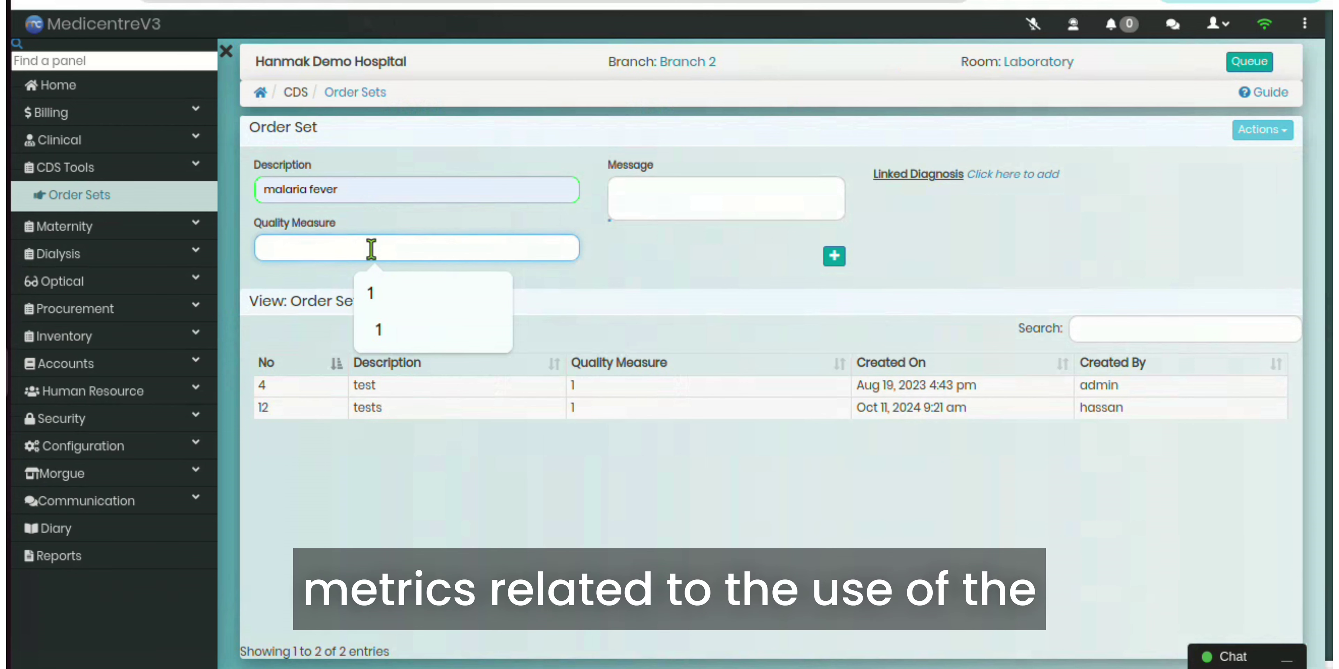
{"action": "type", "text": "1"}
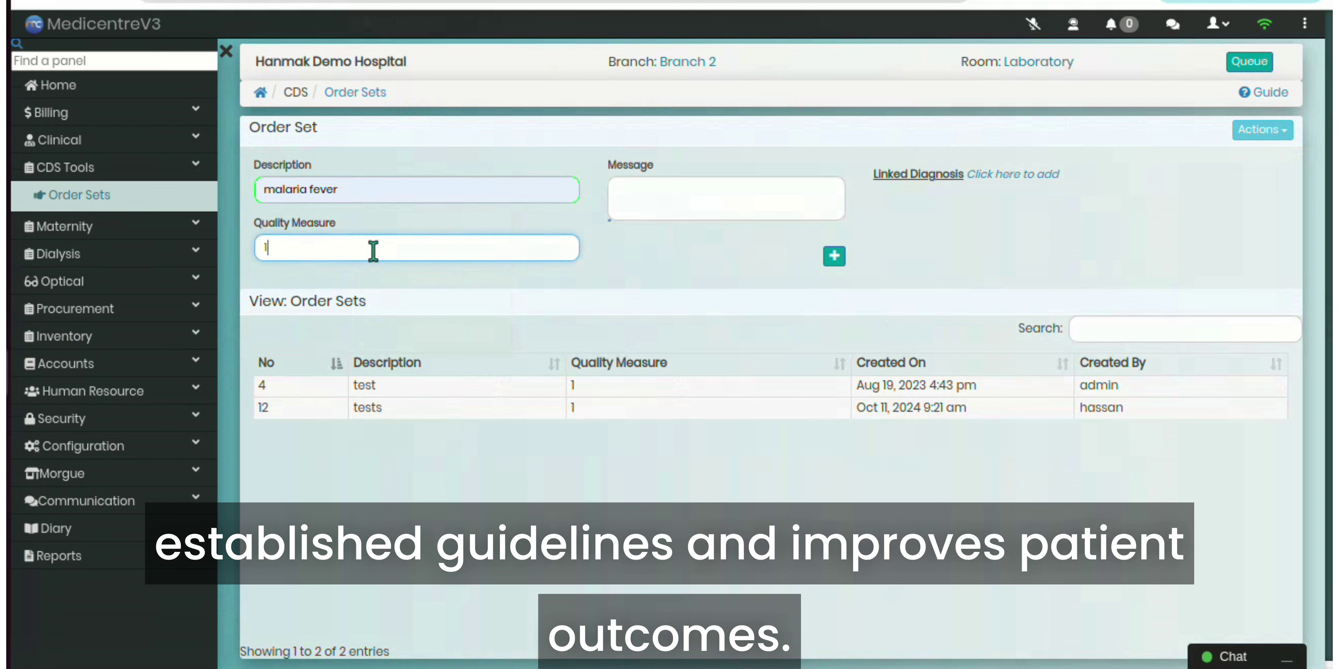
{"action": "left_click", "coordinate": [649, 205]}
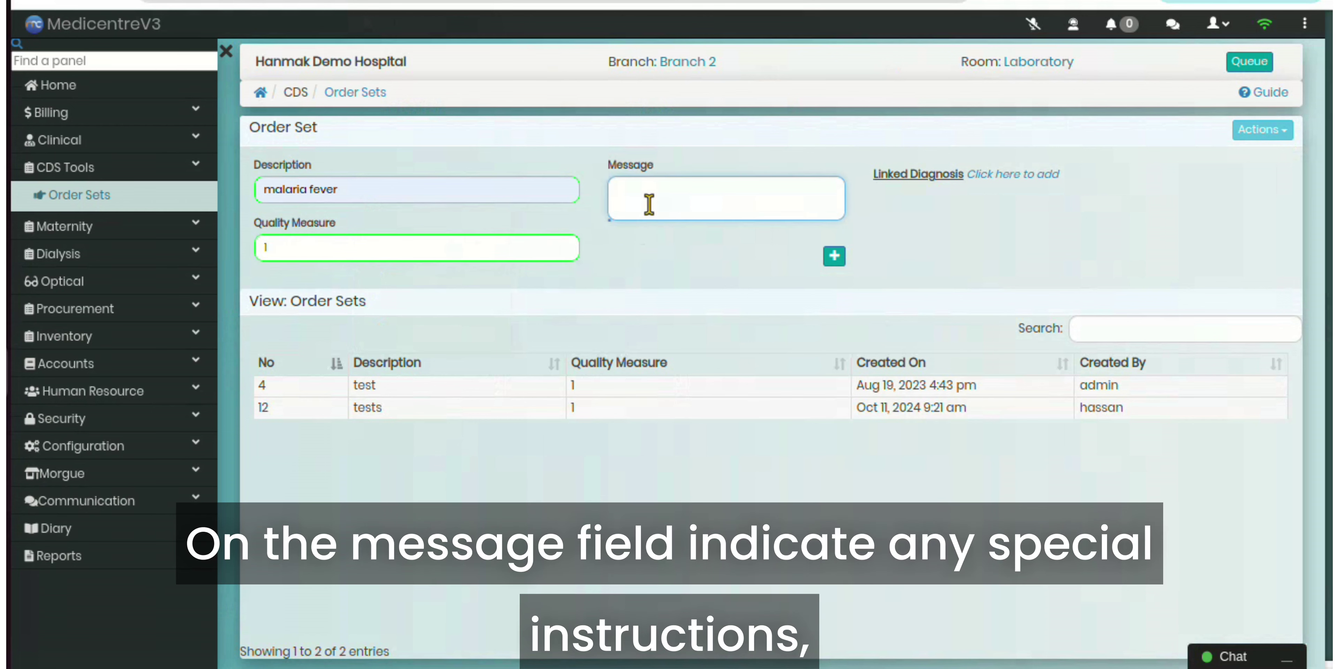
{"action": "type", "text": "Malaria predefined treatment"}
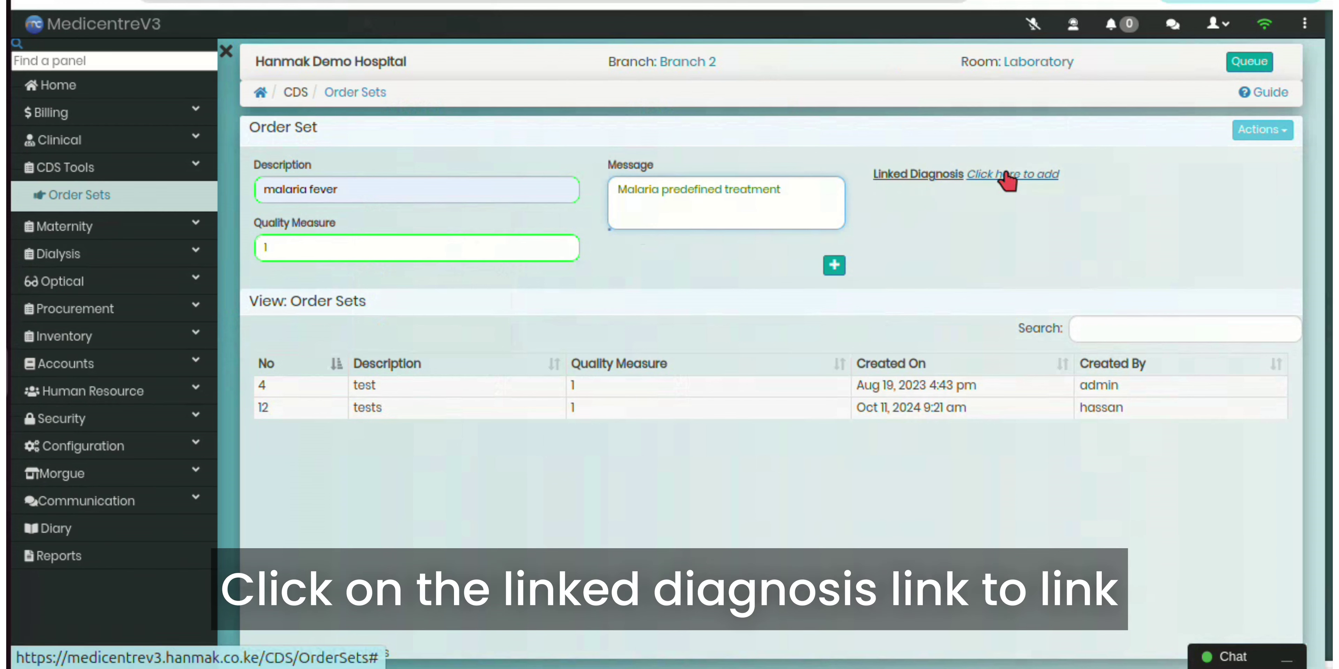
Step: Link diagnosis B50.8 "Other severe and complicated Plasmodium falciparum malaria", found by searching "falc", and add the order set
{"action": "left_click", "coordinate": [1008, 177]}
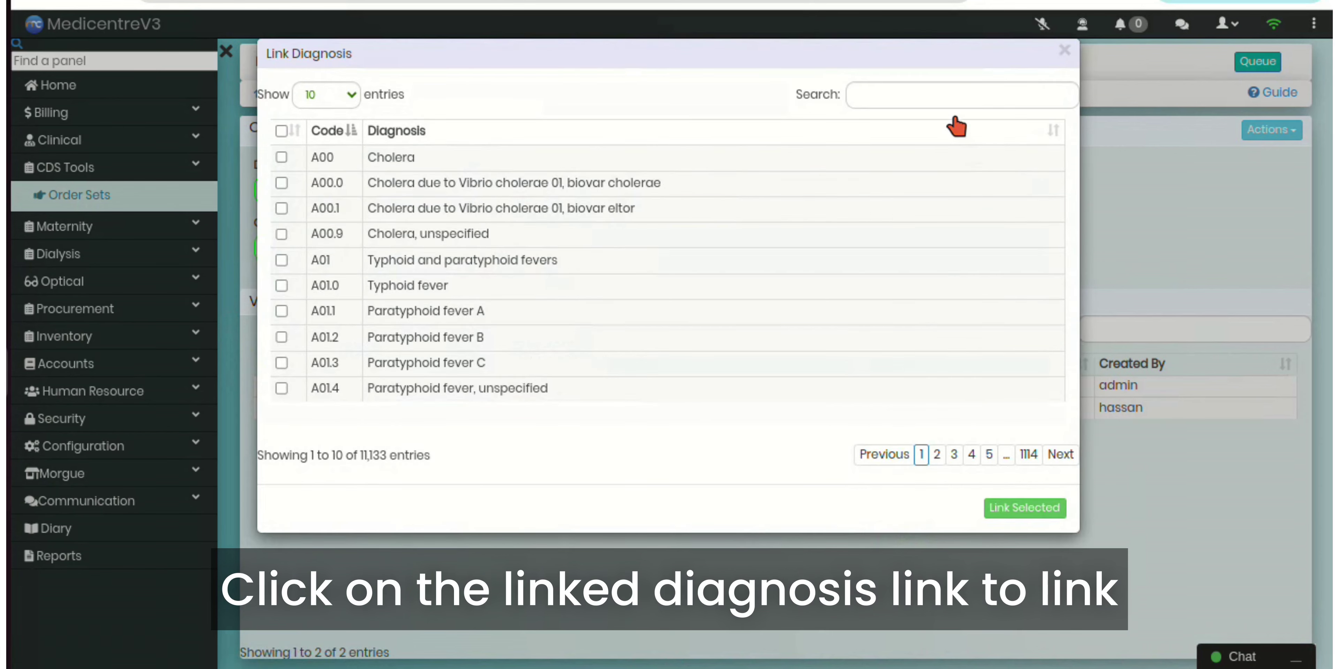
{"action": "left_click", "coordinate": [938, 95]}
{"action": "type", "text": "falc"}
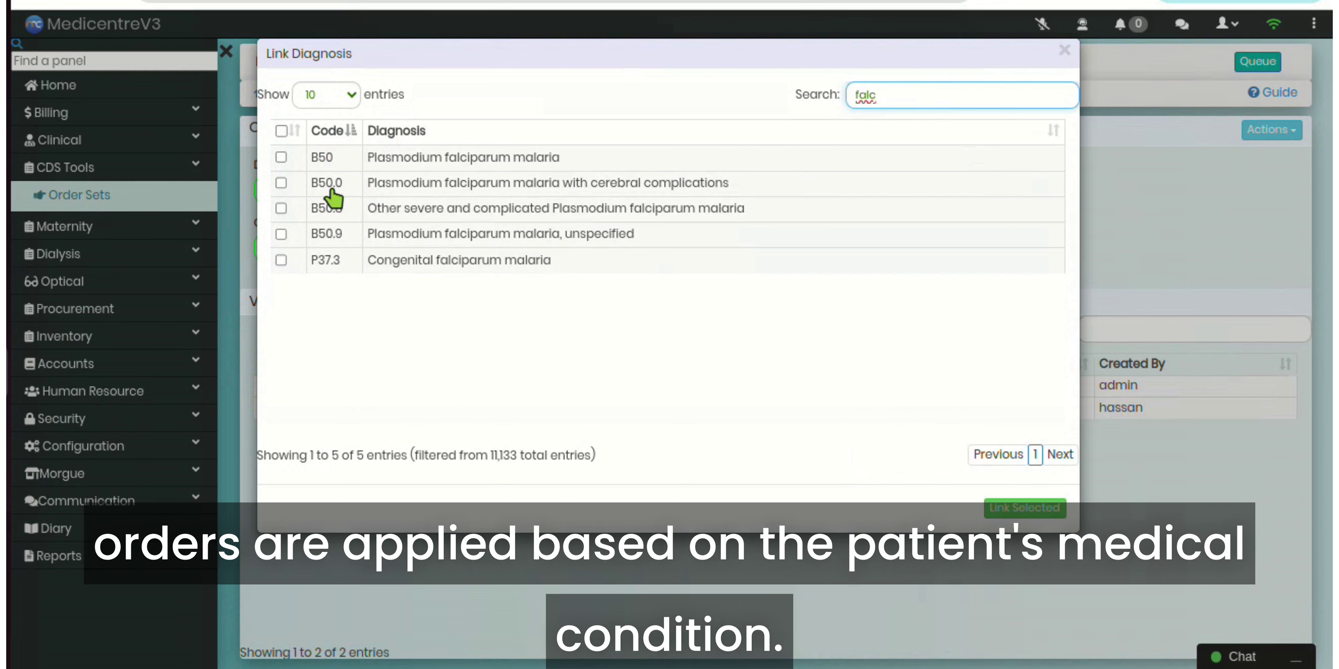
{"action": "left_click", "coordinate": [281, 208]}
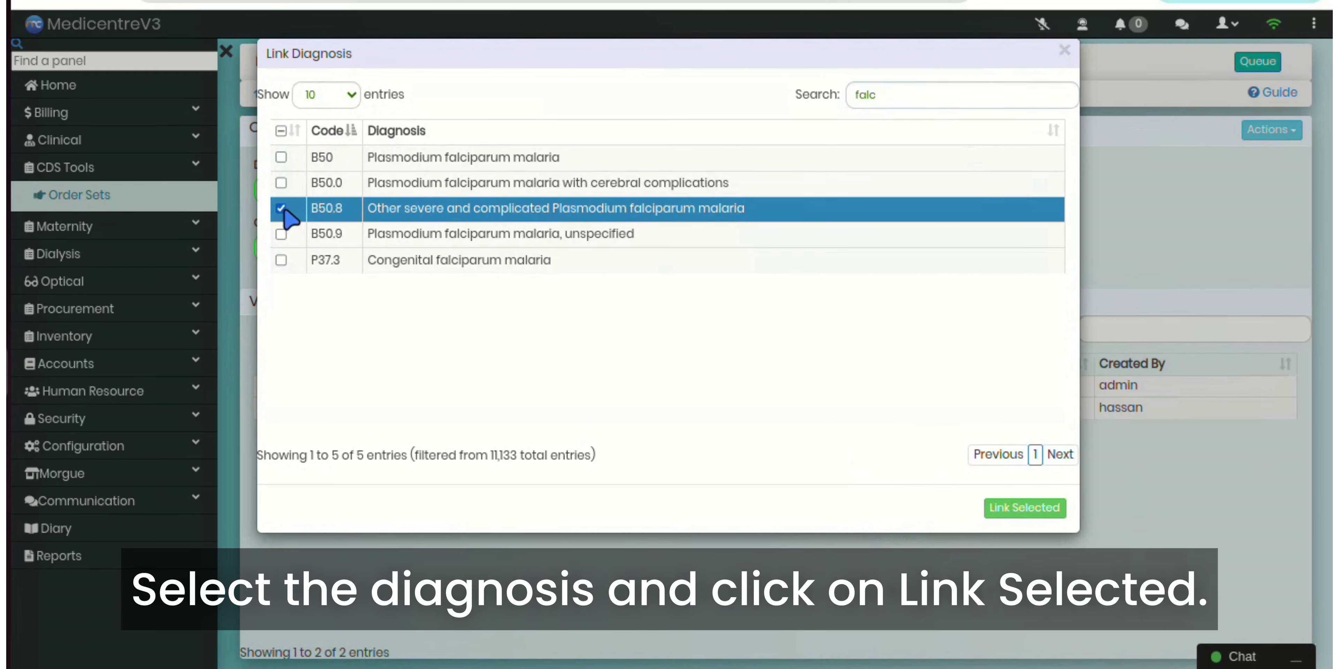
{"action": "left_click", "coordinate": [1014, 516]}
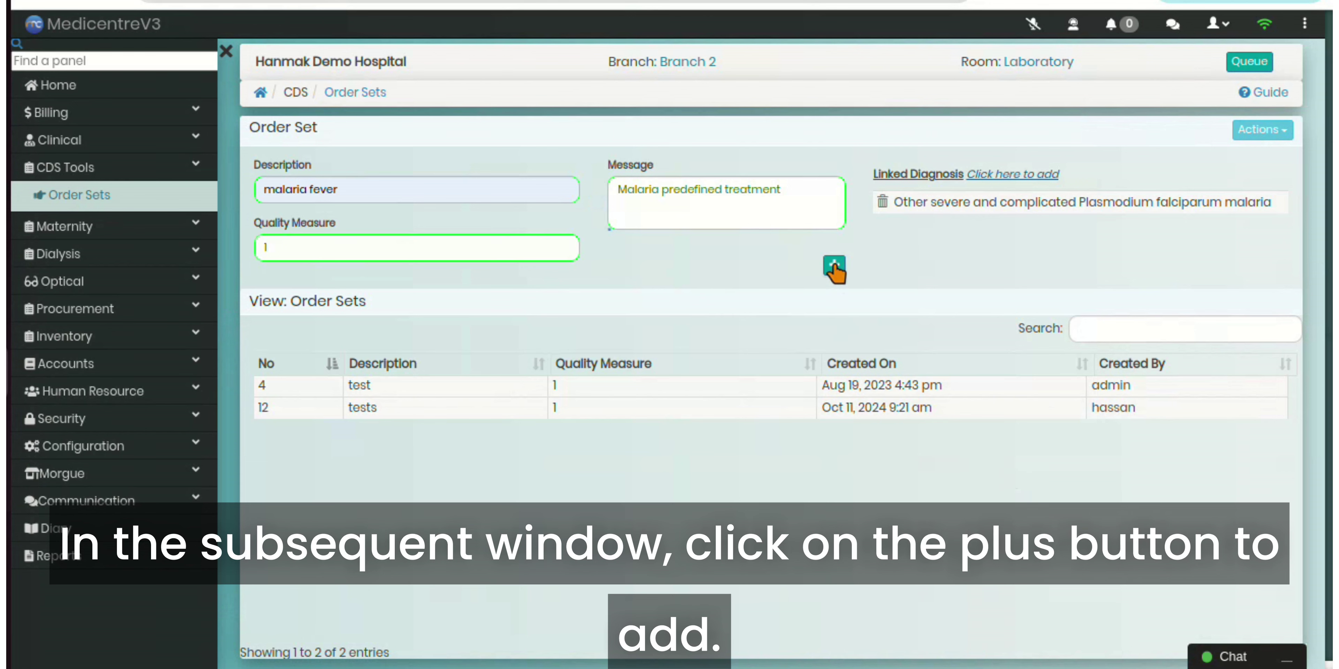
{"action": "left_click", "coordinate": [834, 267]}
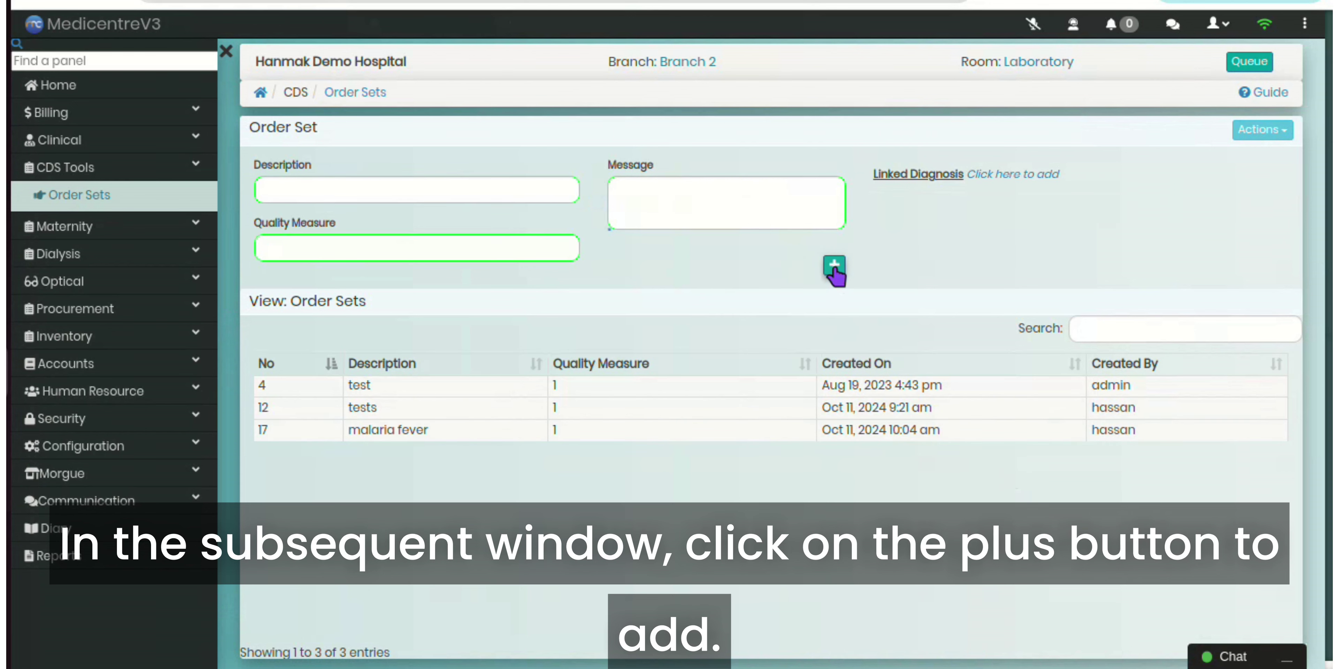
Step: Open the configuration of the malaria fever order set
{"action": "left_click", "coordinate": [674, 437]}
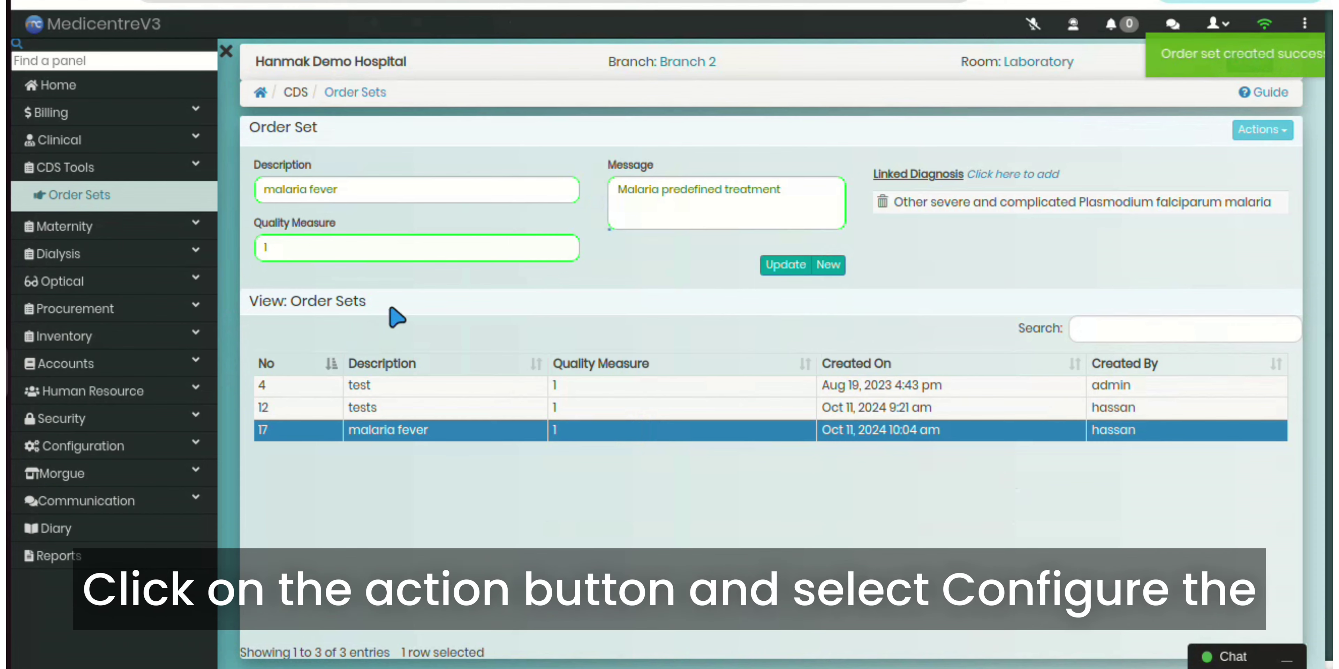
{"action": "left_click", "coordinate": [1250, 132]}
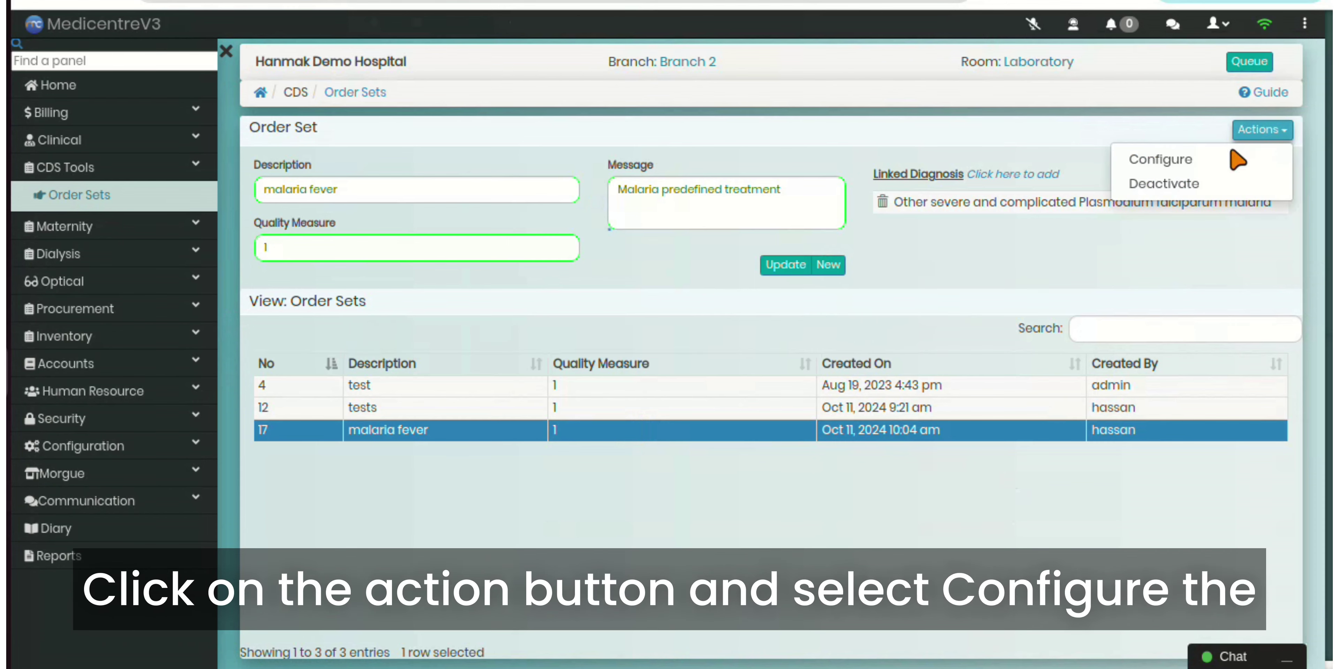
{"action": "left_click", "coordinate": [1224, 166]}
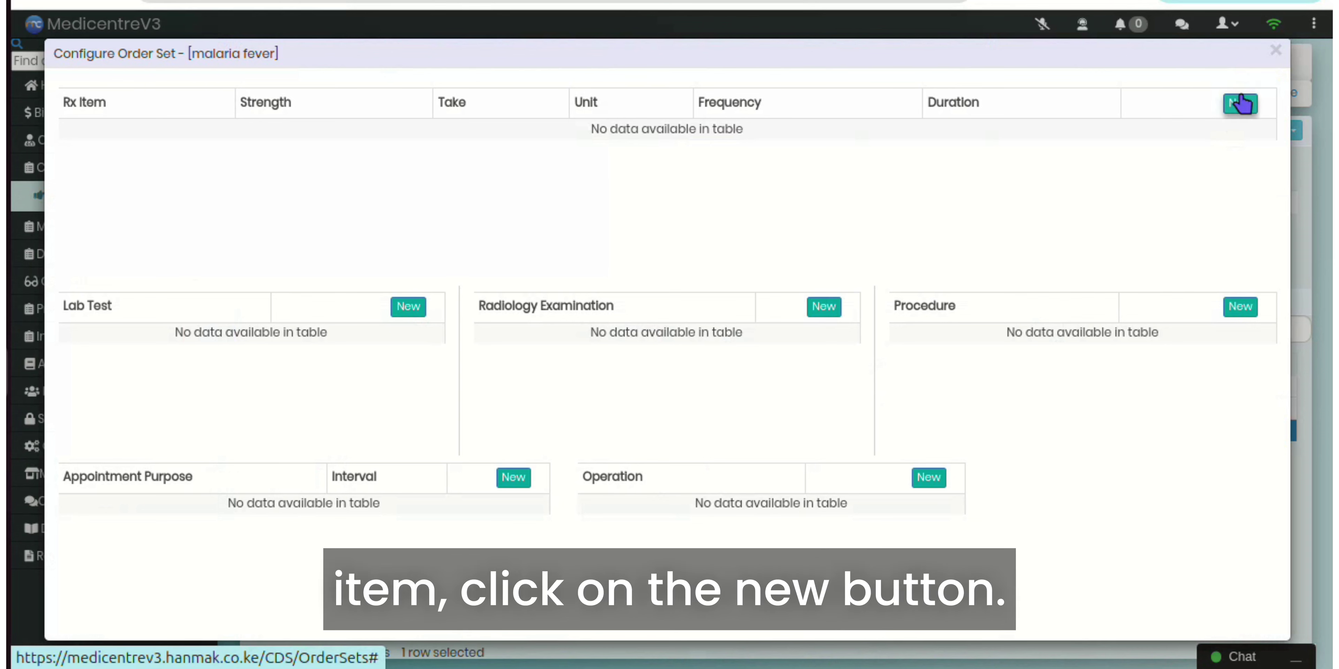
Step: Start a new Rx item for Coartem with strength 20/120 mg and a quantity per time of 4
{"action": "left_click", "coordinate": [1241, 103]}
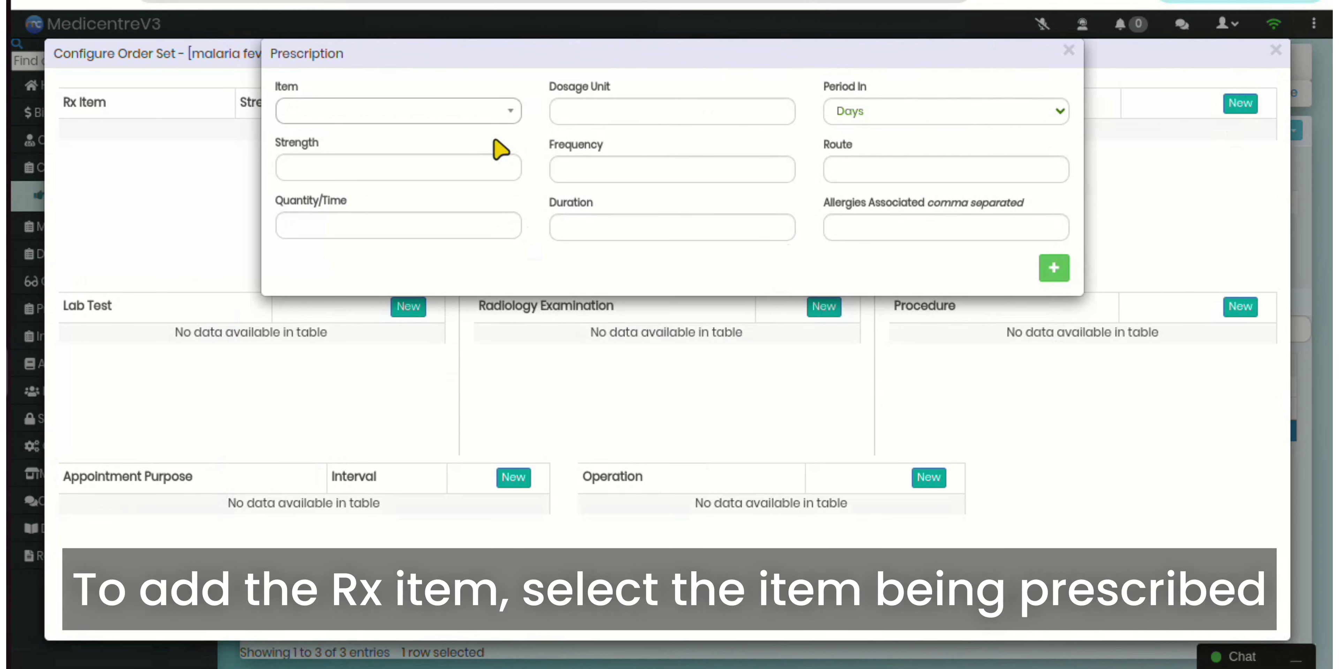
{"action": "left_click", "coordinate": [470, 116]}
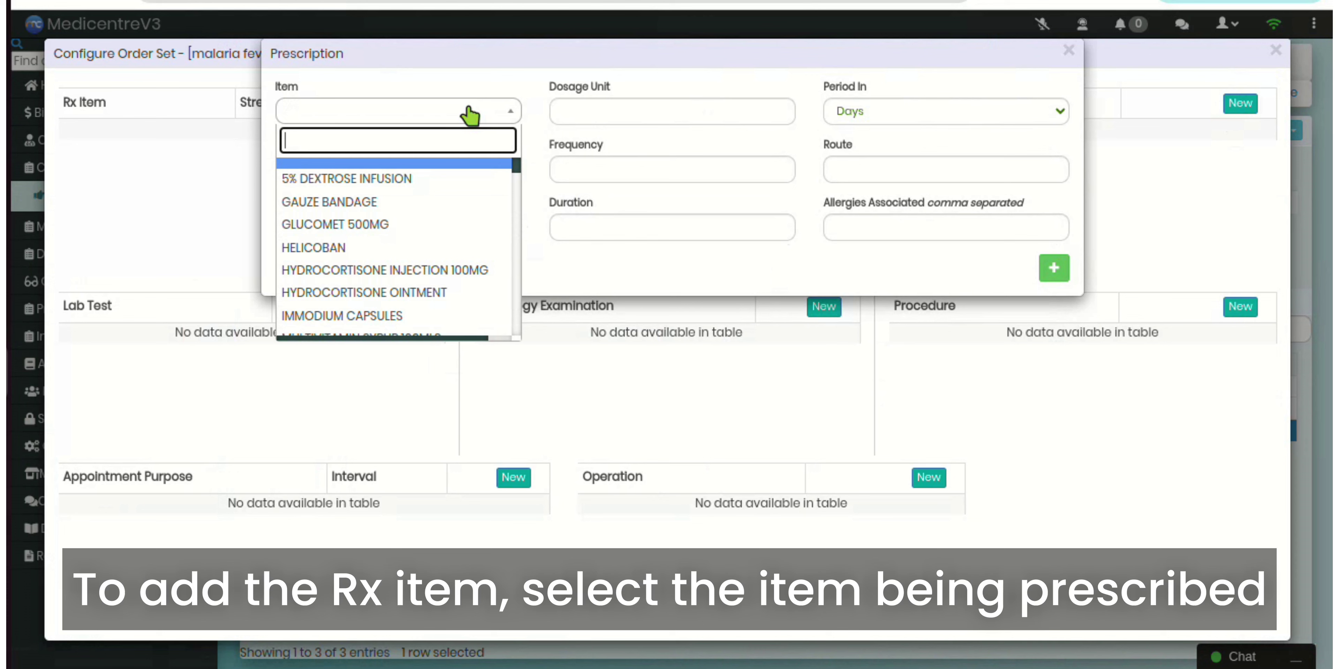
{"action": "type", "text": "coa"}
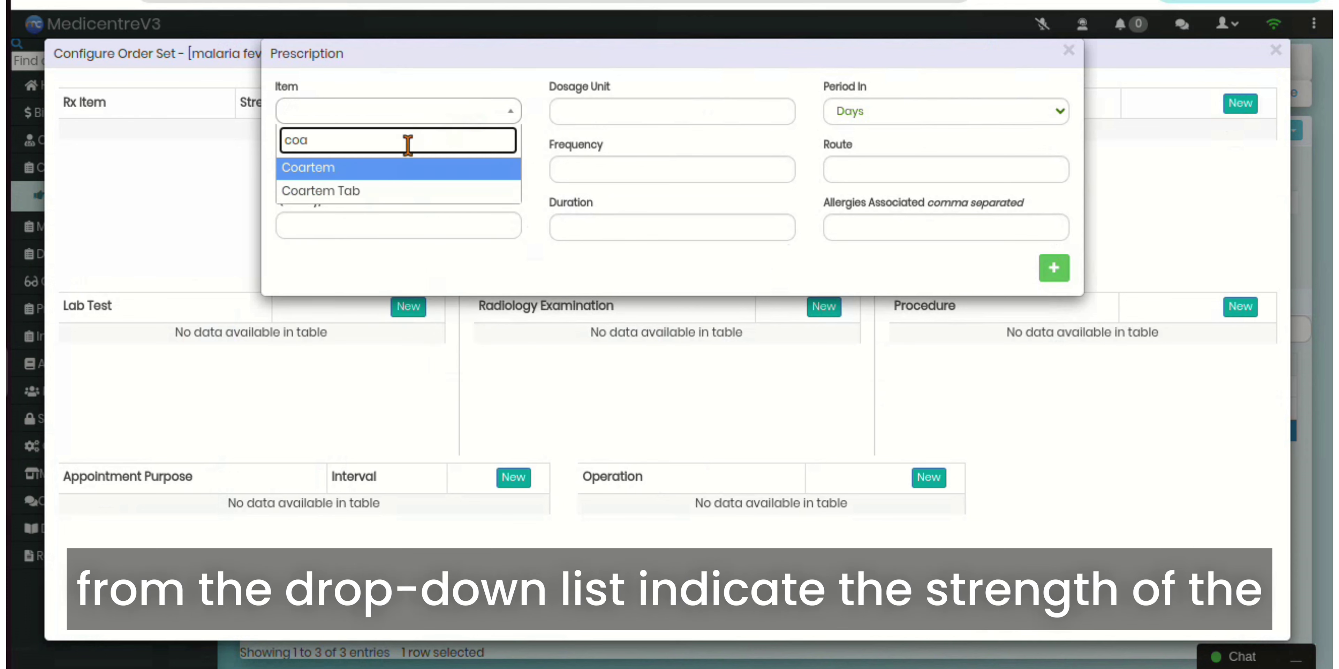
{"action": "left_click", "coordinate": [397, 174]}
{"action": "left_click", "coordinate": [390, 177]}
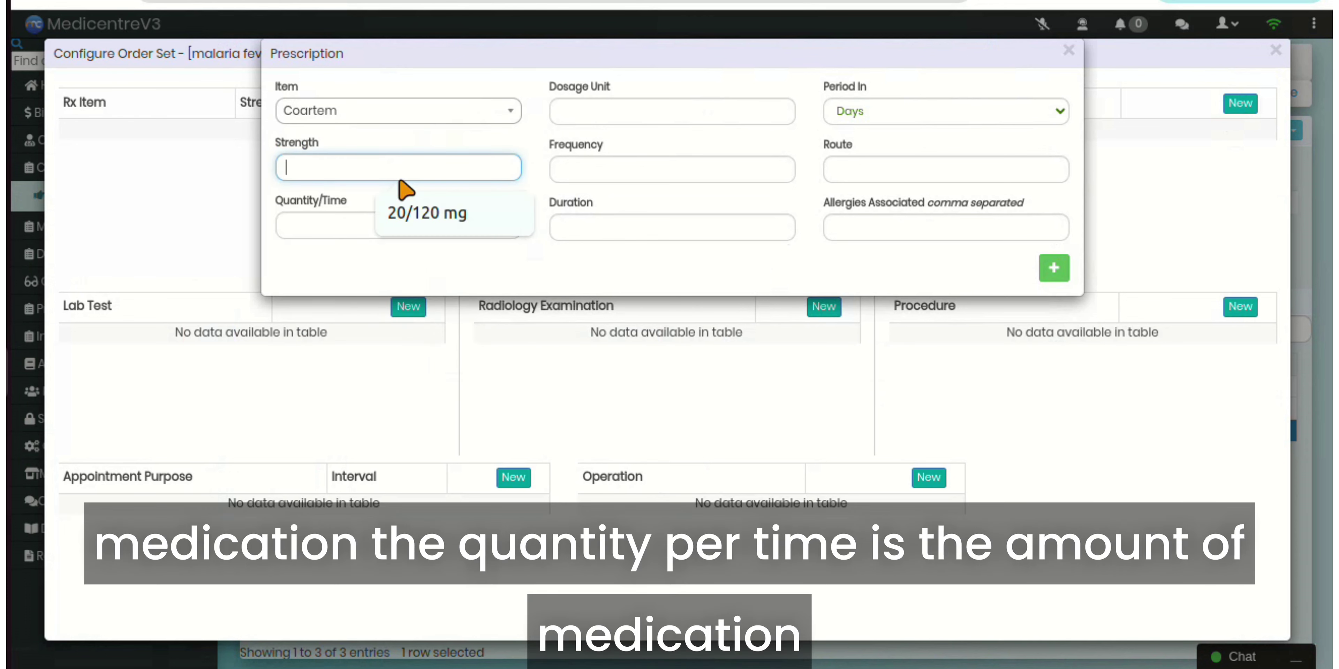
{"action": "left_click", "coordinate": [419, 221]}
{"action": "left_click", "coordinate": [420, 221]}
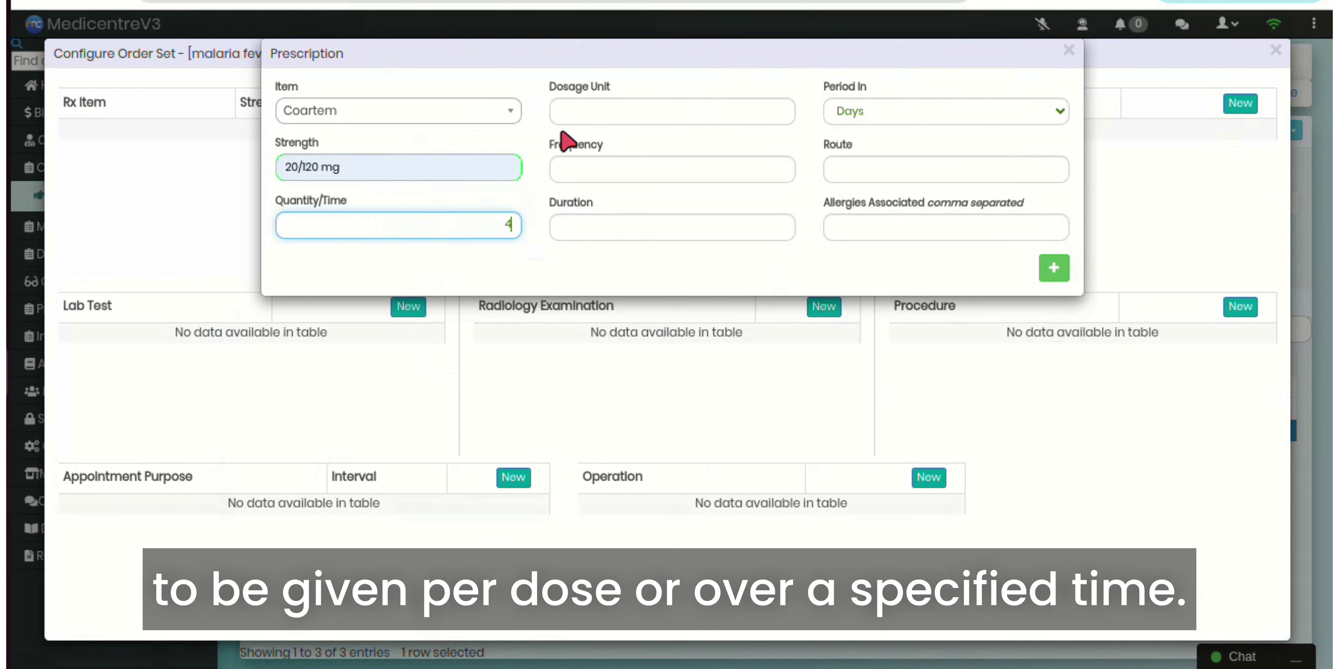
Step: Set the prescription's dosage unit to Tablet, frequency to 2, and duration to 3 with the period in Days
{"action": "left_click", "coordinate": [578, 111]}
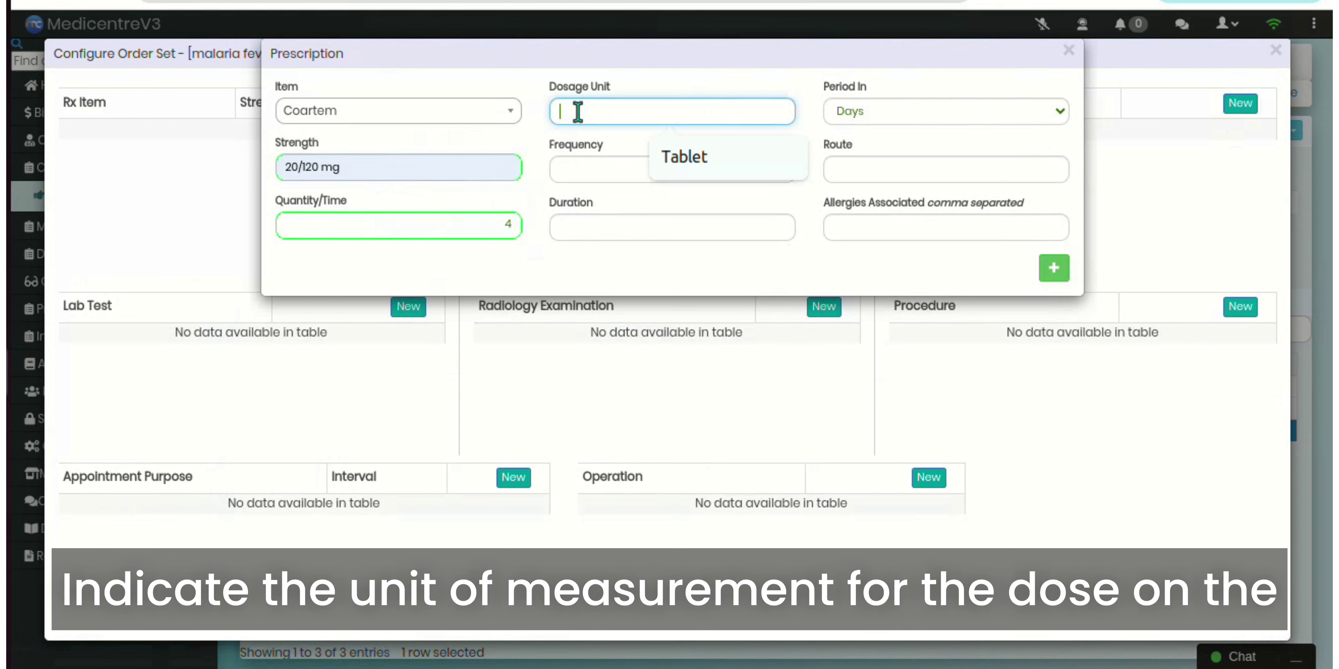
{"action": "left_click", "coordinate": [684, 161]}
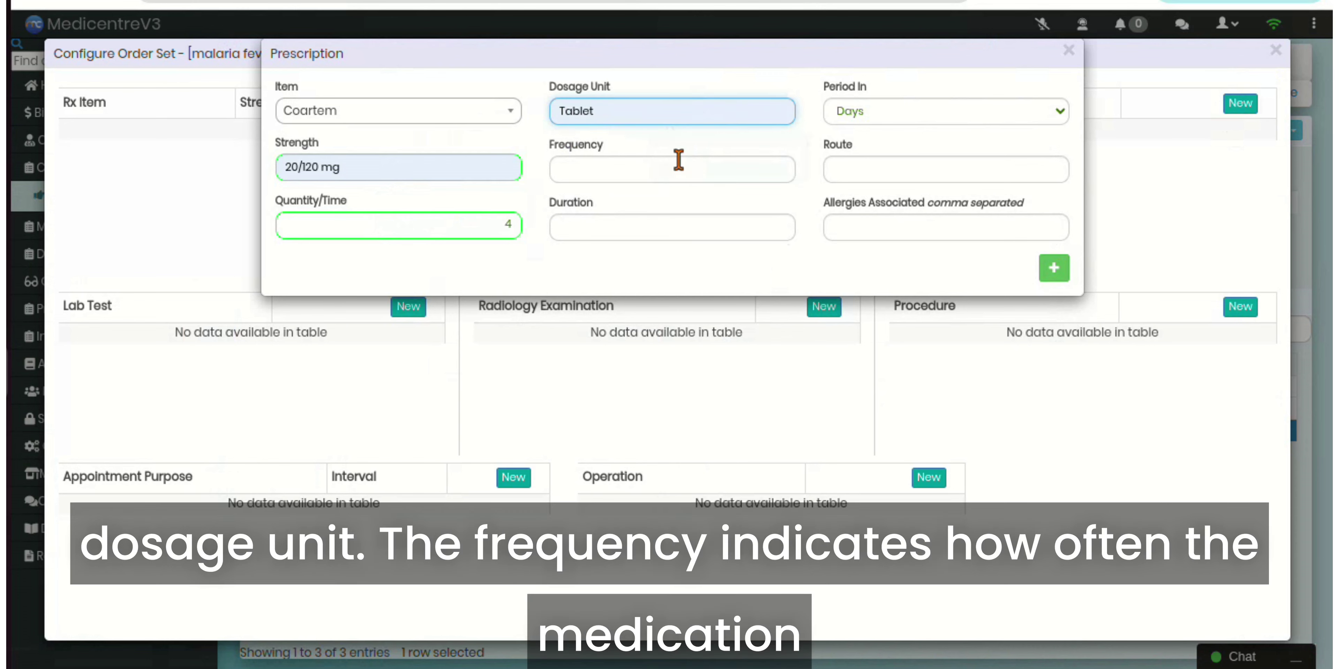
{"action": "left_click", "coordinate": [678, 166]}
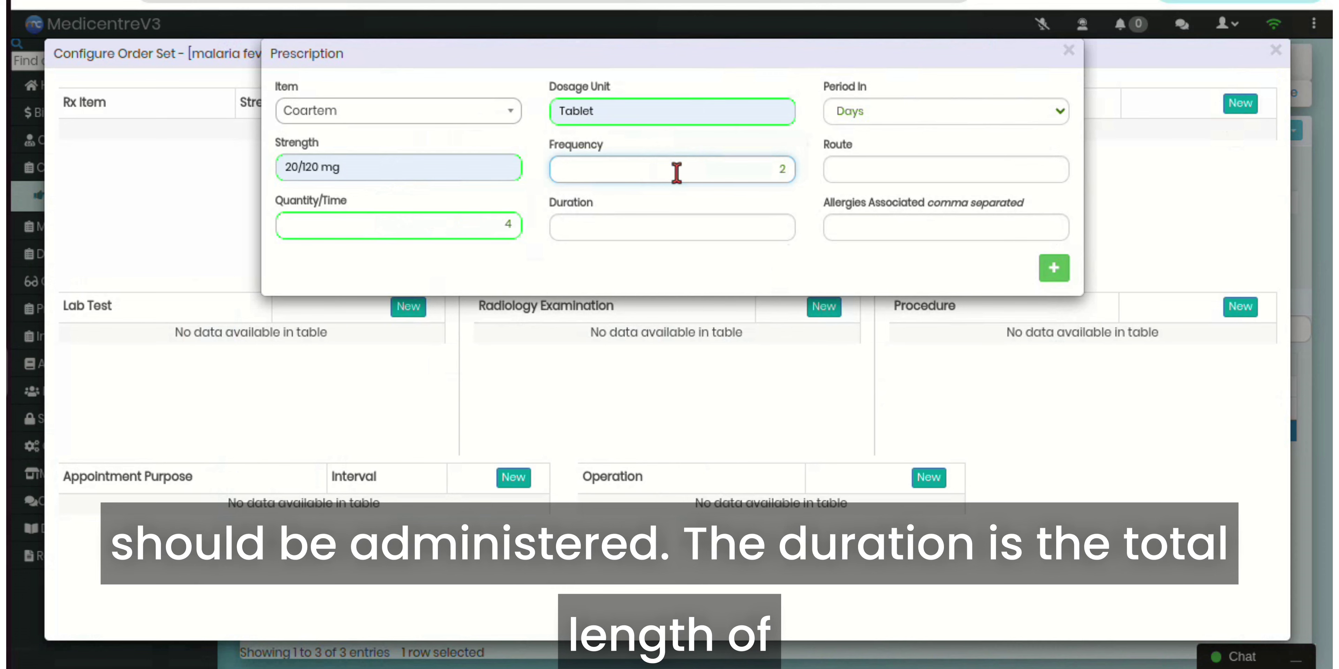
{"action": "left_click", "coordinate": [670, 224]}
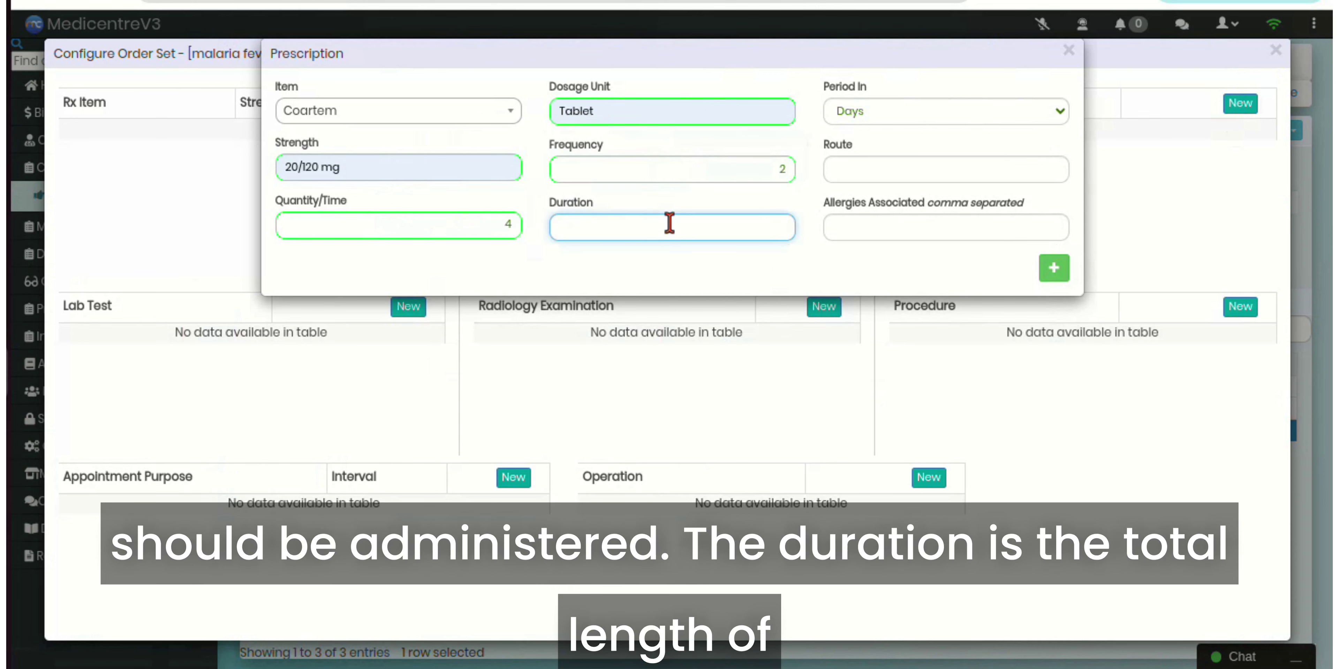
{"action": "type", "text": "3"}
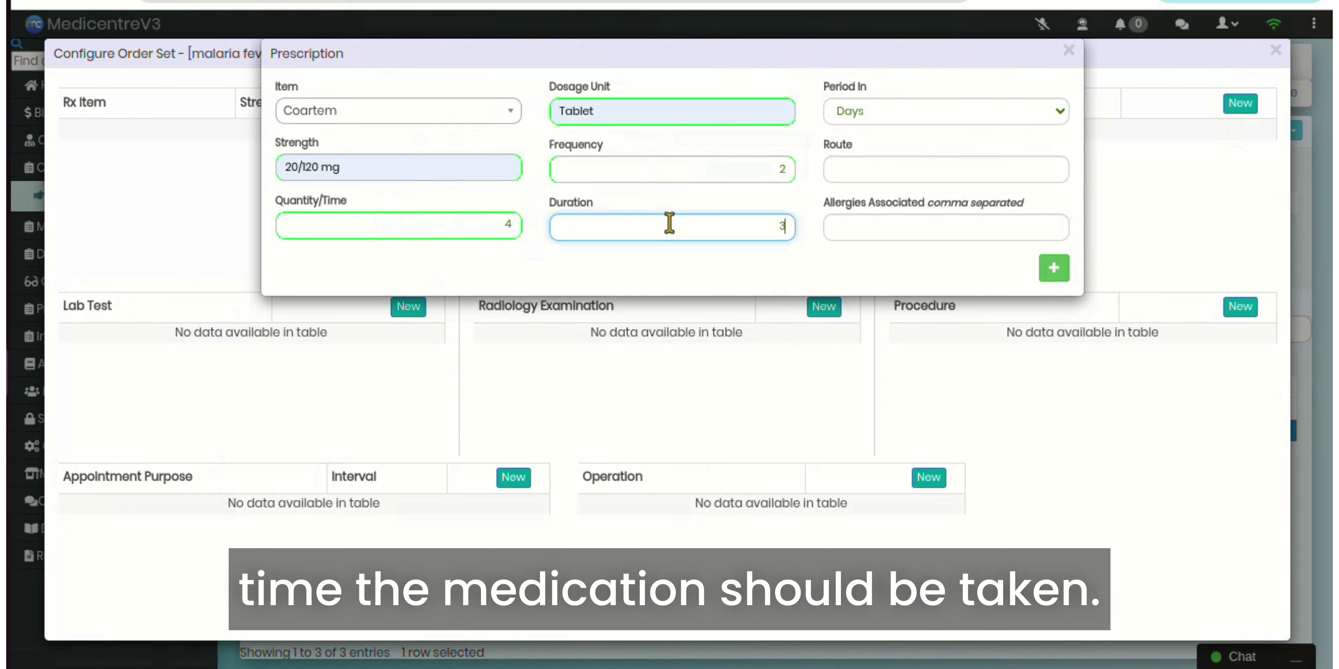
{"action": "left_click", "coordinate": [902, 113]}
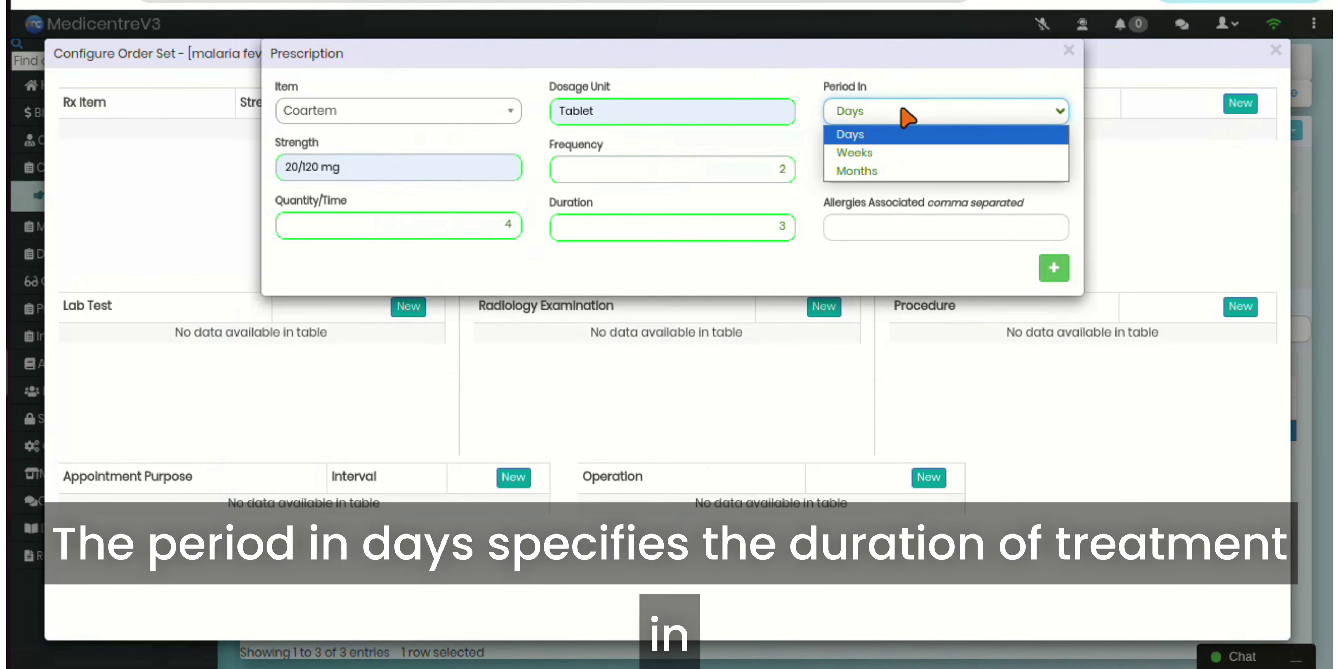
{"action": "left_click", "coordinate": [882, 136]}
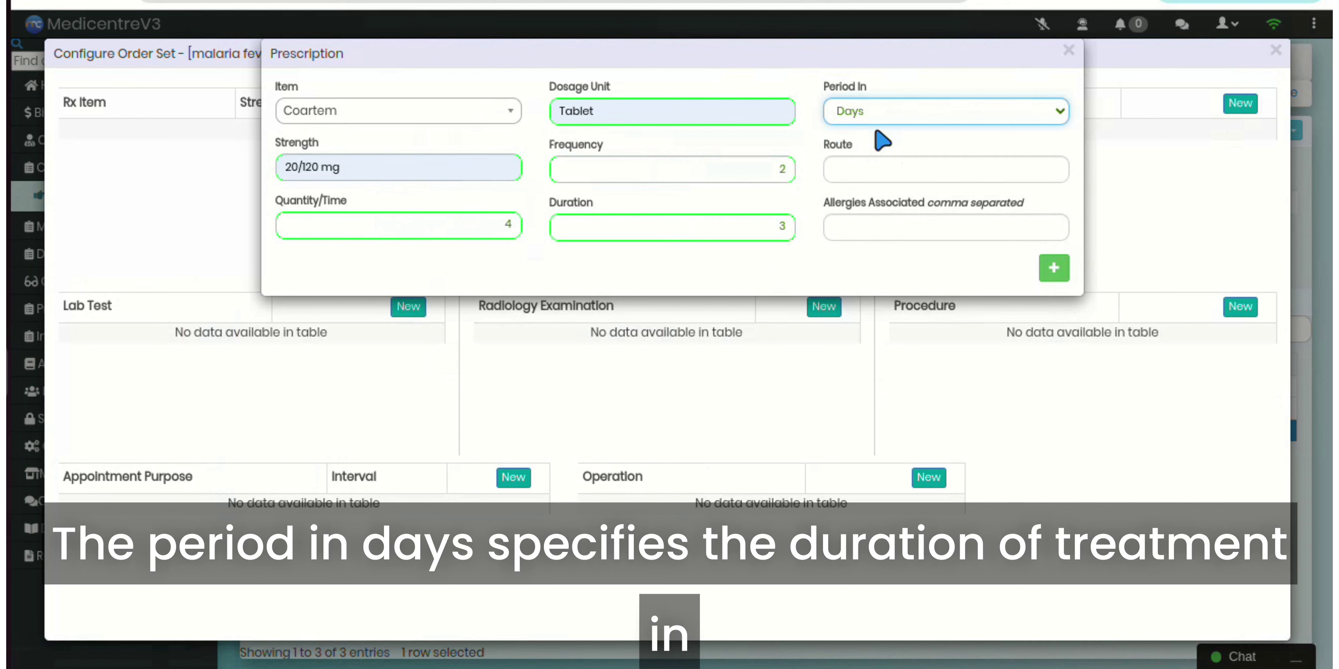
Step: Set the route to Oral and the associated allergy to Malarone, then add the prescription and close its form
{"action": "left_click", "coordinate": [881, 166]}
{"action": "left_click", "coordinate": [930, 214]}
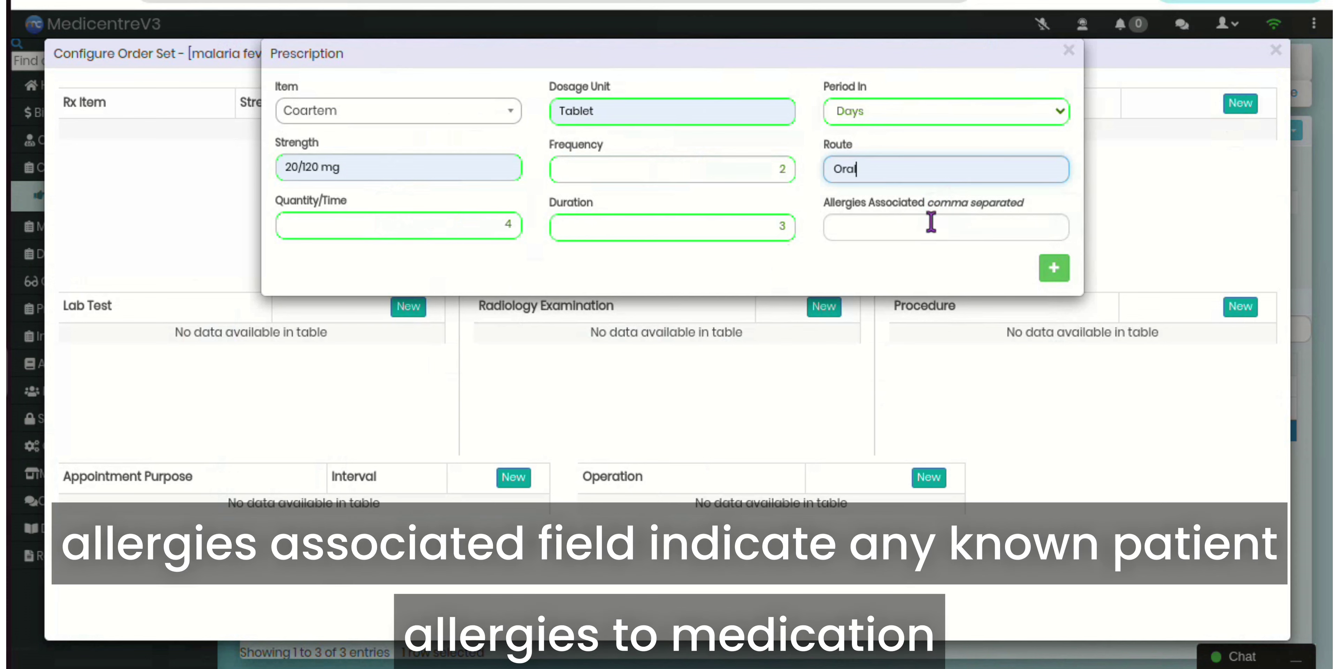
{"action": "left_click", "coordinate": [934, 227]}
{"action": "left_click", "coordinate": [955, 275]}
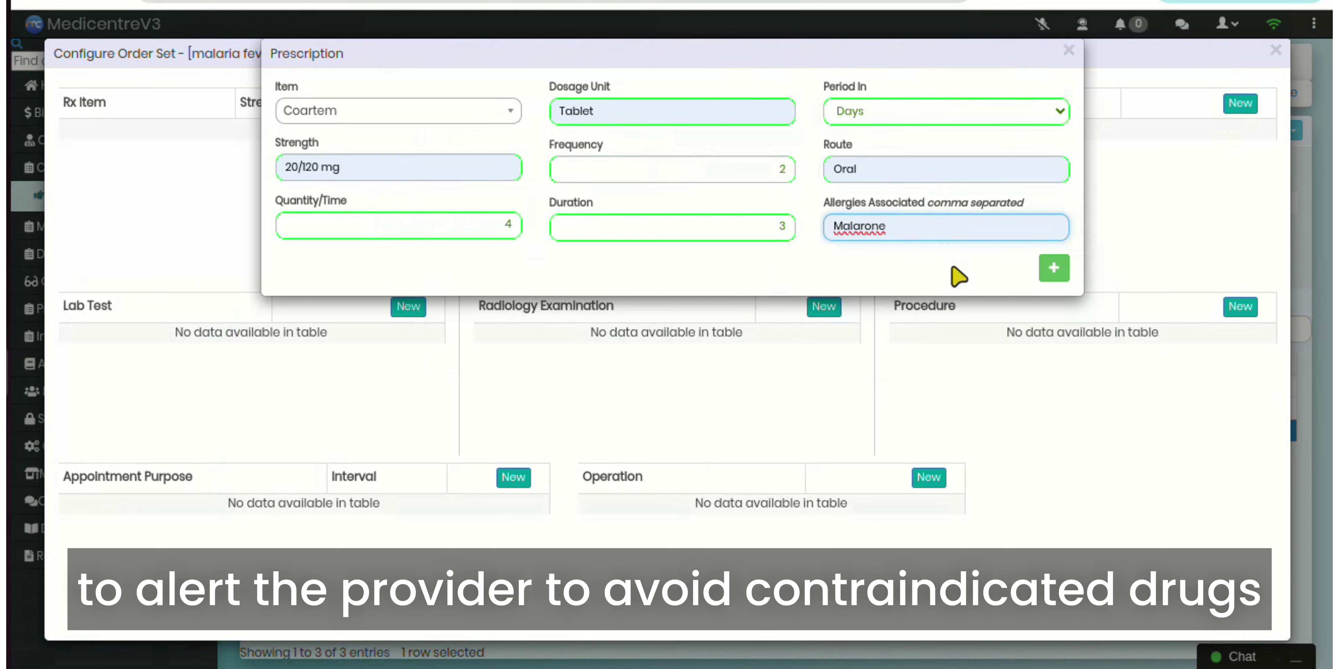
{"action": "left_click", "coordinate": [1053, 268]}
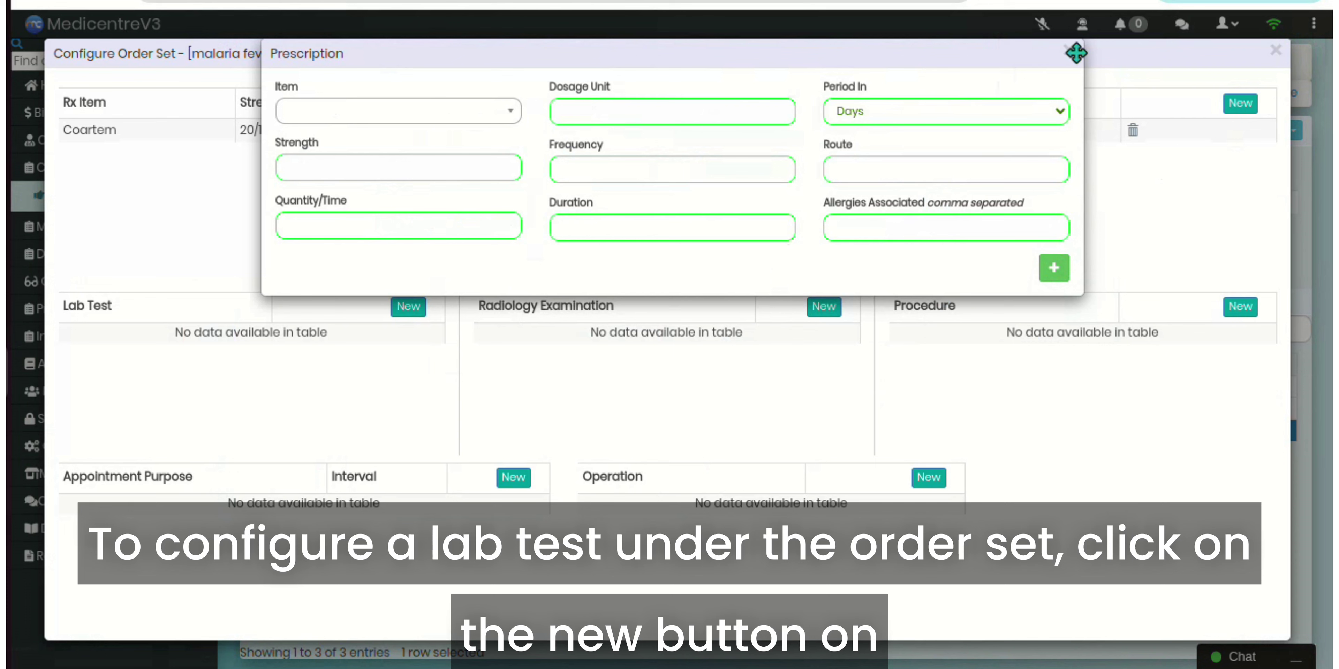
{"action": "left_click", "coordinate": [1068, 51]}
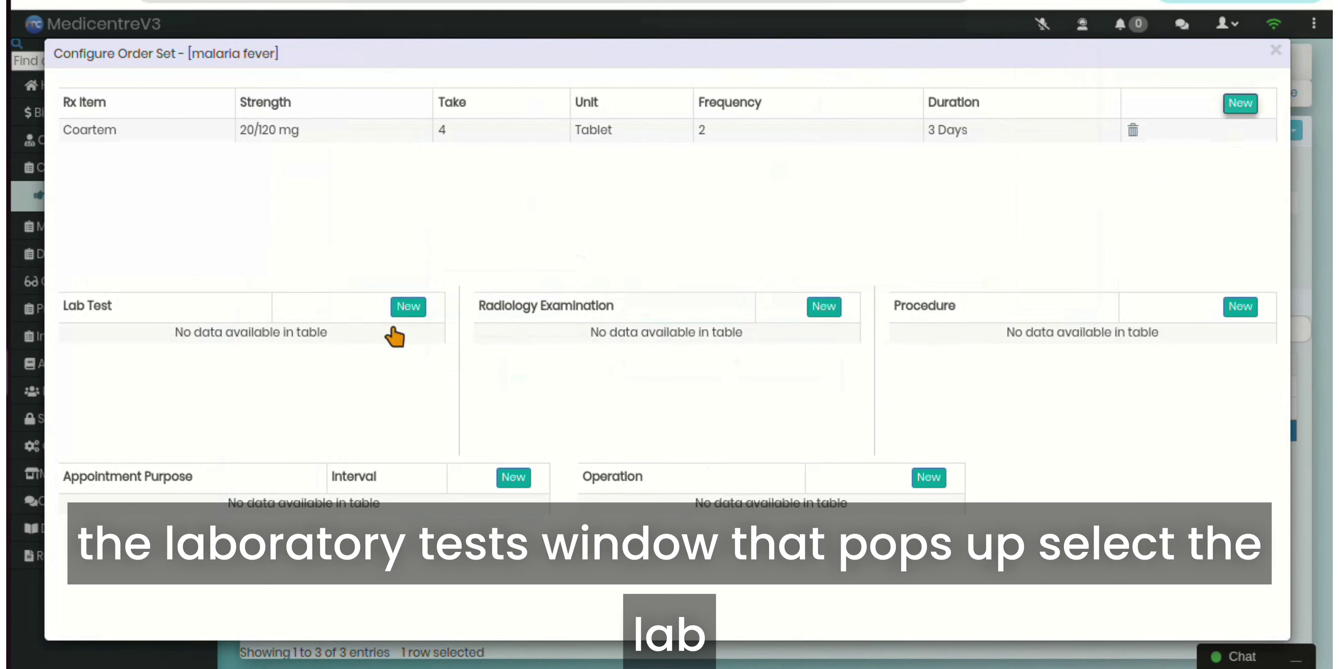
Step: Add the BS for Malaria lab test to the malaria fever order set and close the laboratory tests form
{"action": "left_click", "coordinate": [408, 308]}
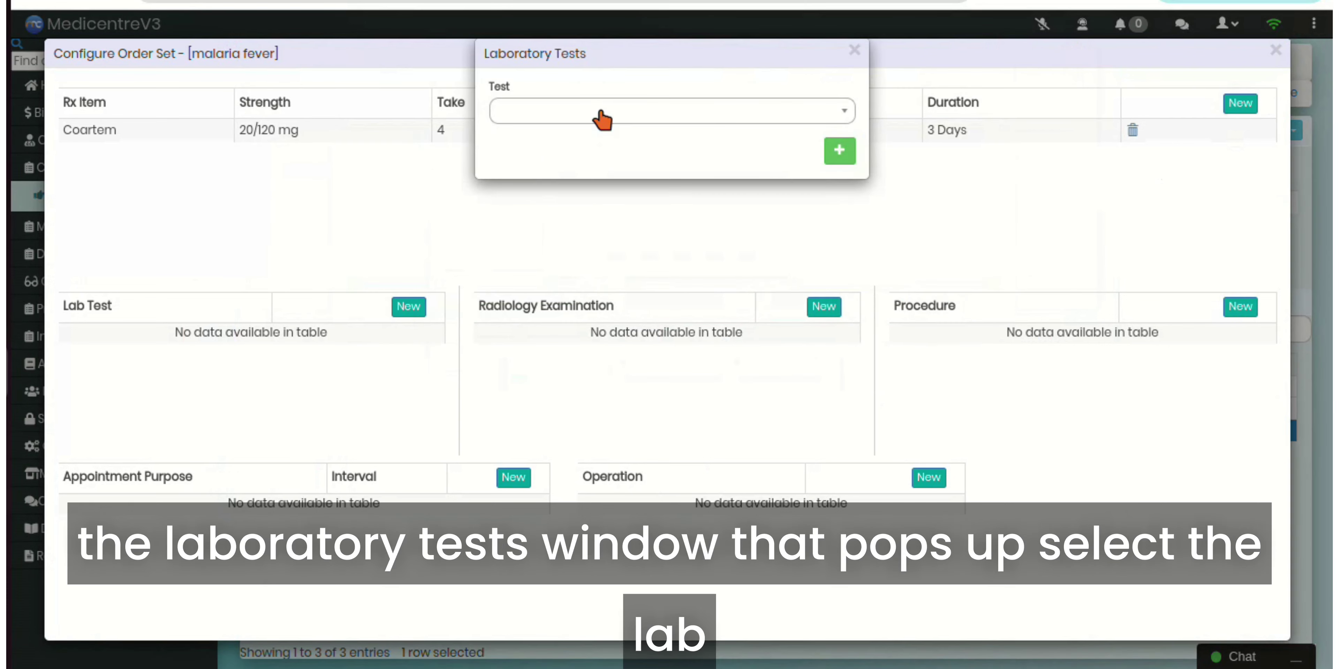
{"action": "left_click", "coordinate": [603, 115]}
{"action": "type", "text": "bs"}
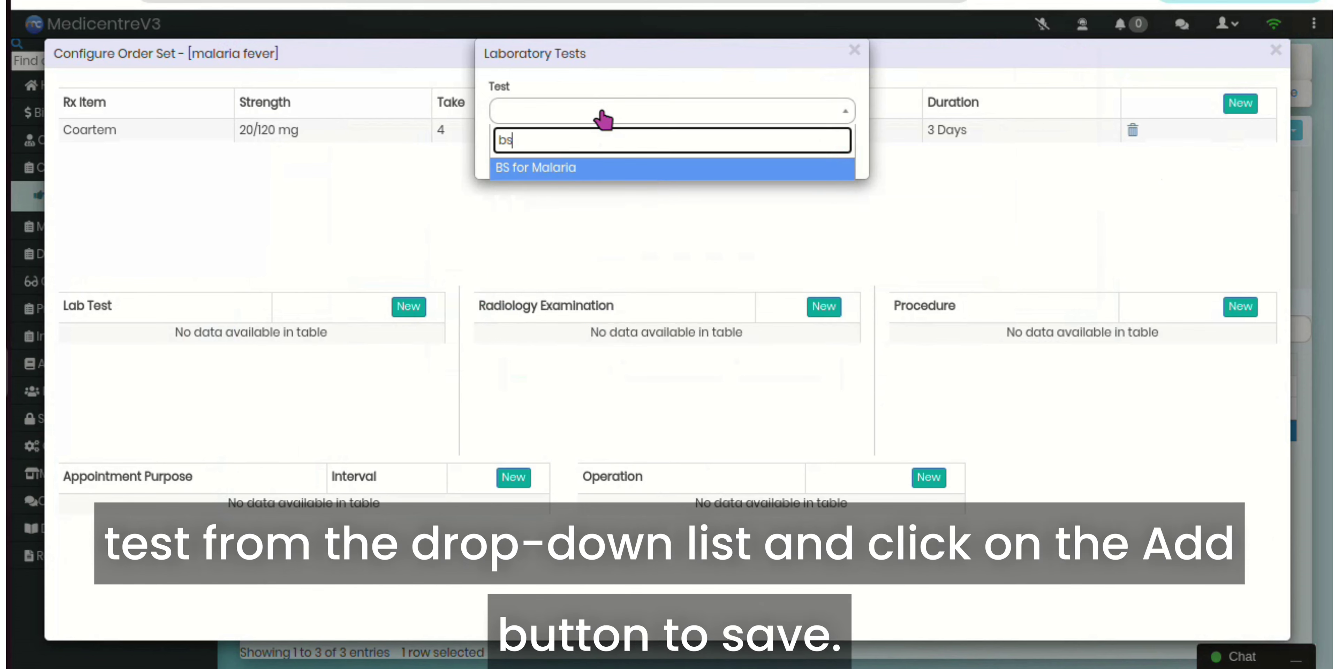
{"action": "left_click", "coordinate": [587, 176]}
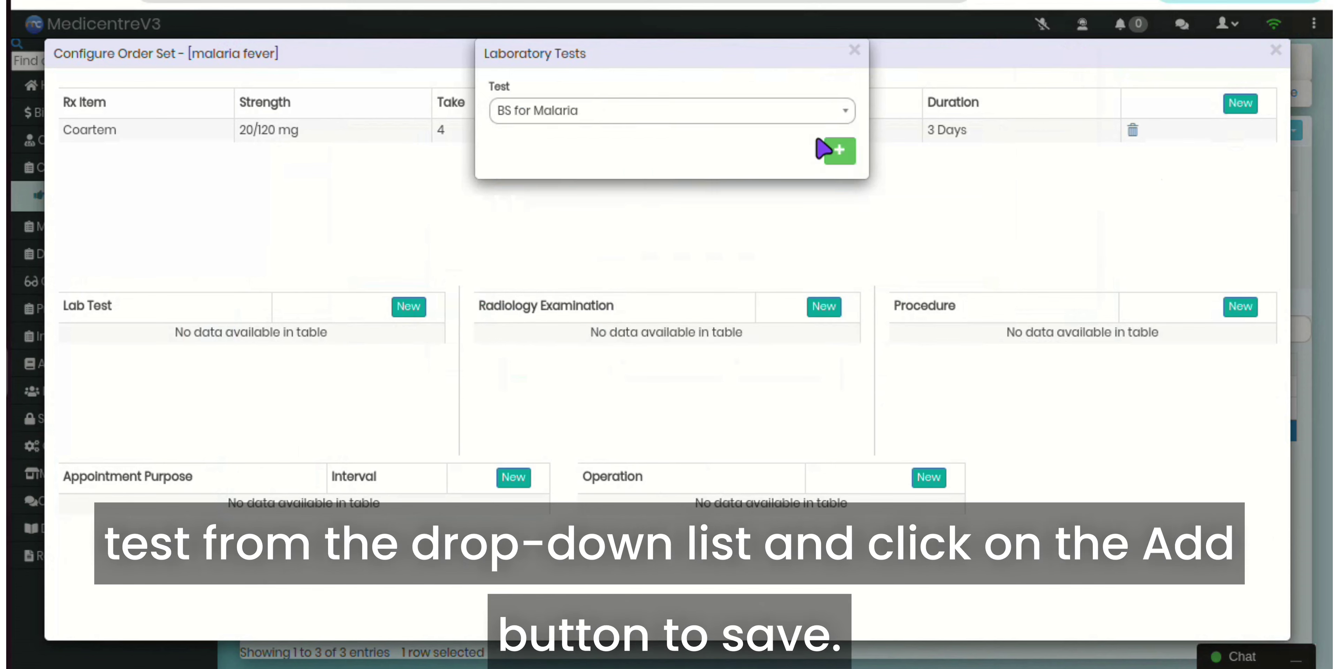
{"action": "left_click", "coordinate": [840, 152]}
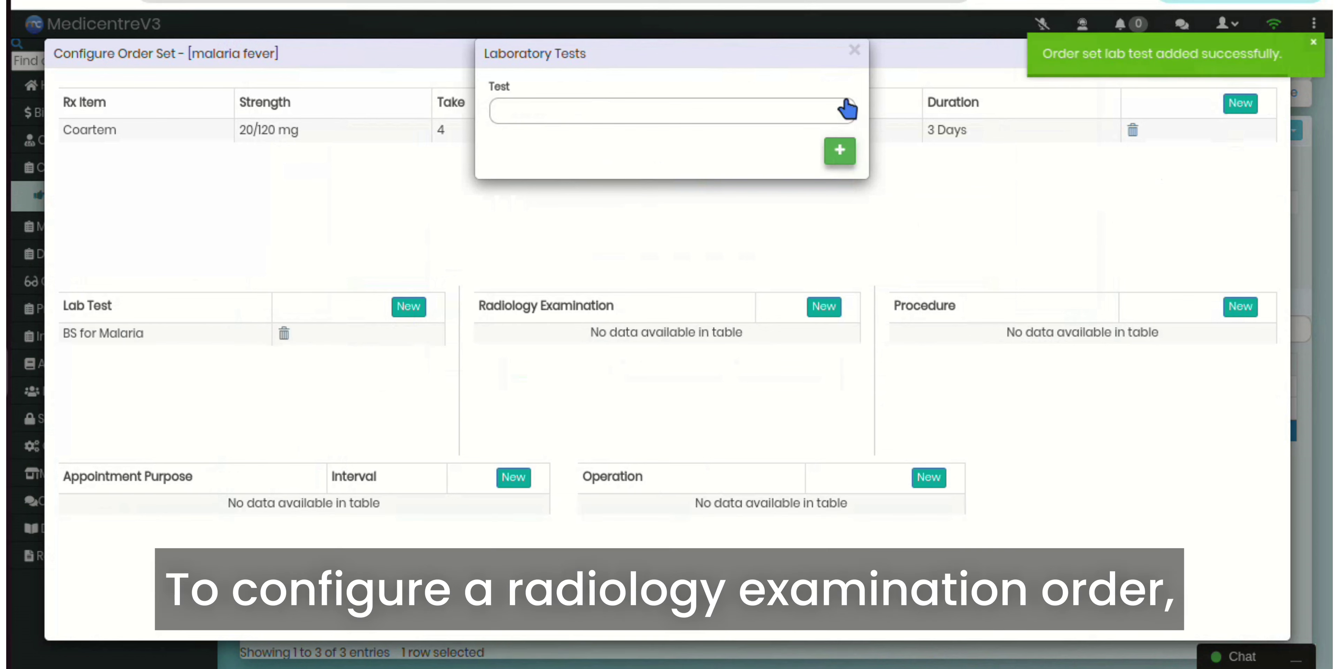
{"action": "left_click", "coordinate": [855, 51]}
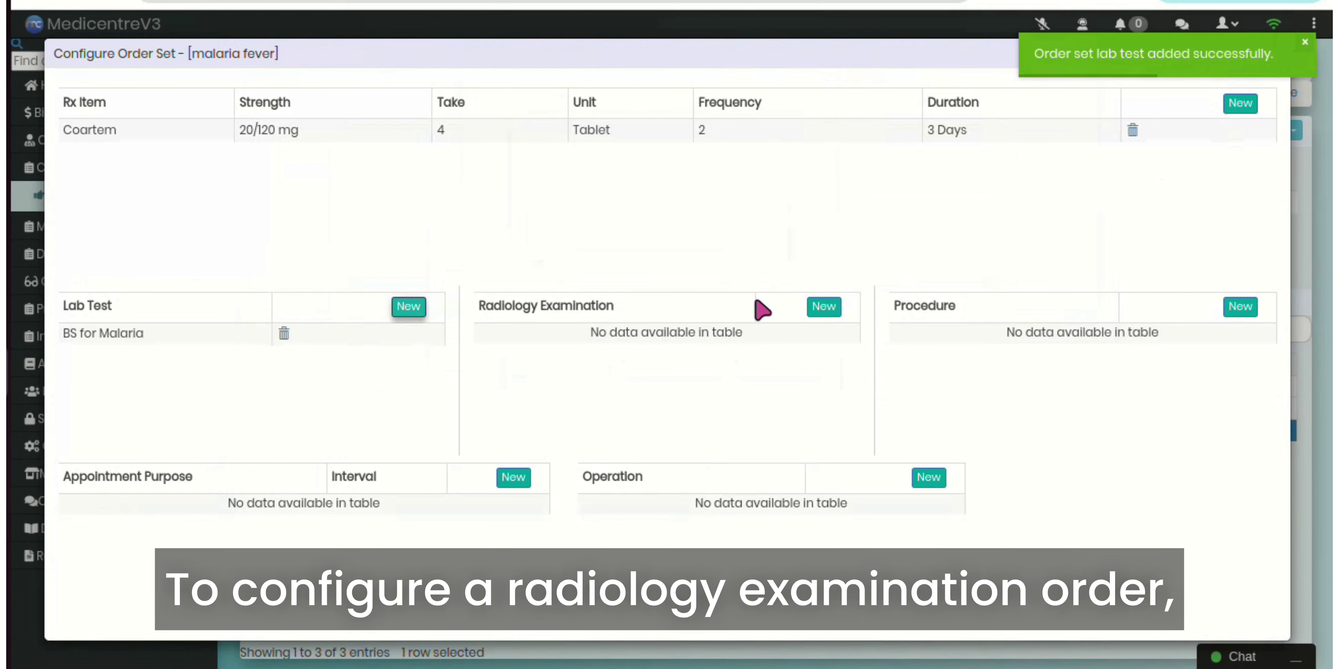
Step: Look through the examinations offered for a new radiology order, then close its form without adding one
{"action": "left_click", "coordinate": [827, 309]}
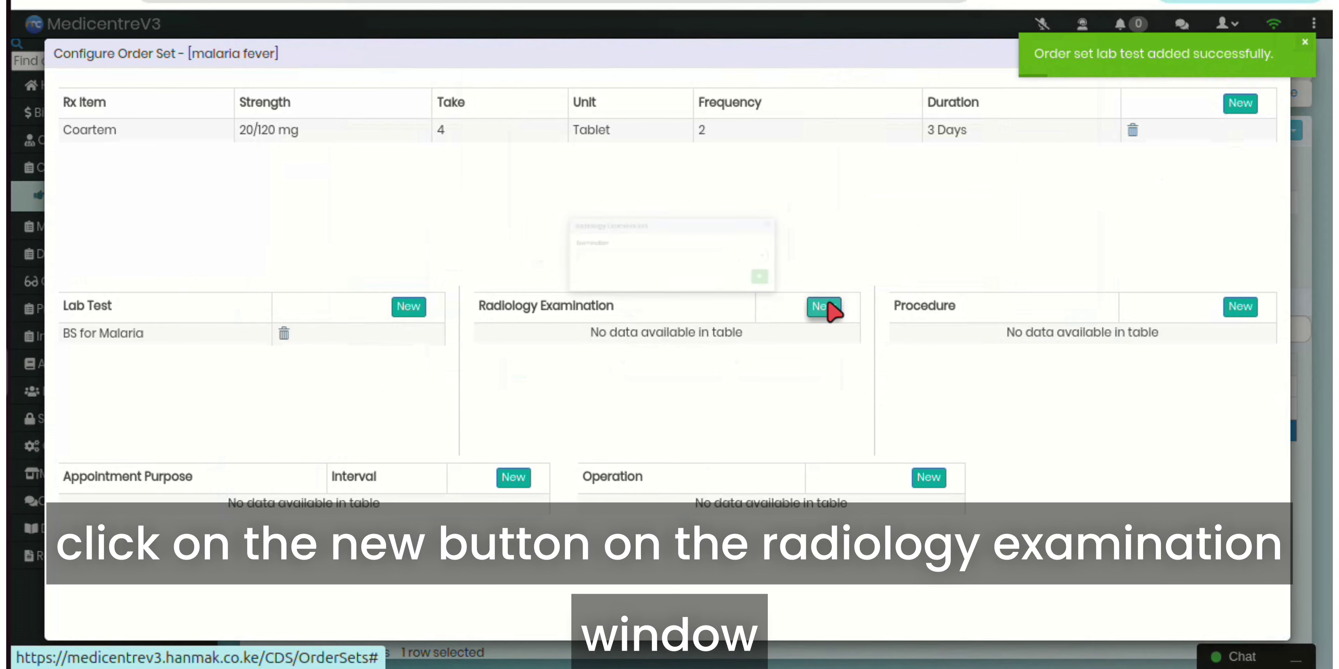
{"action": "left_click", "coordinate": [697, 111]}
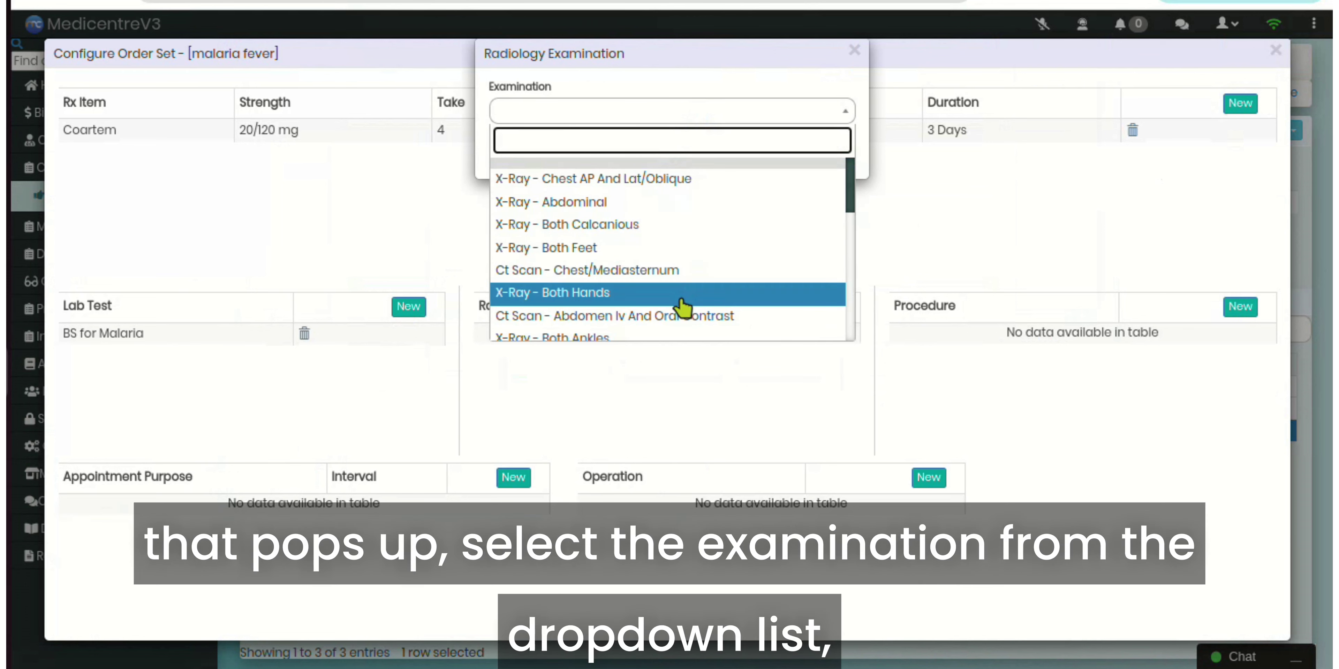
{"action": "left_click", "coordinate": [876, 242]}
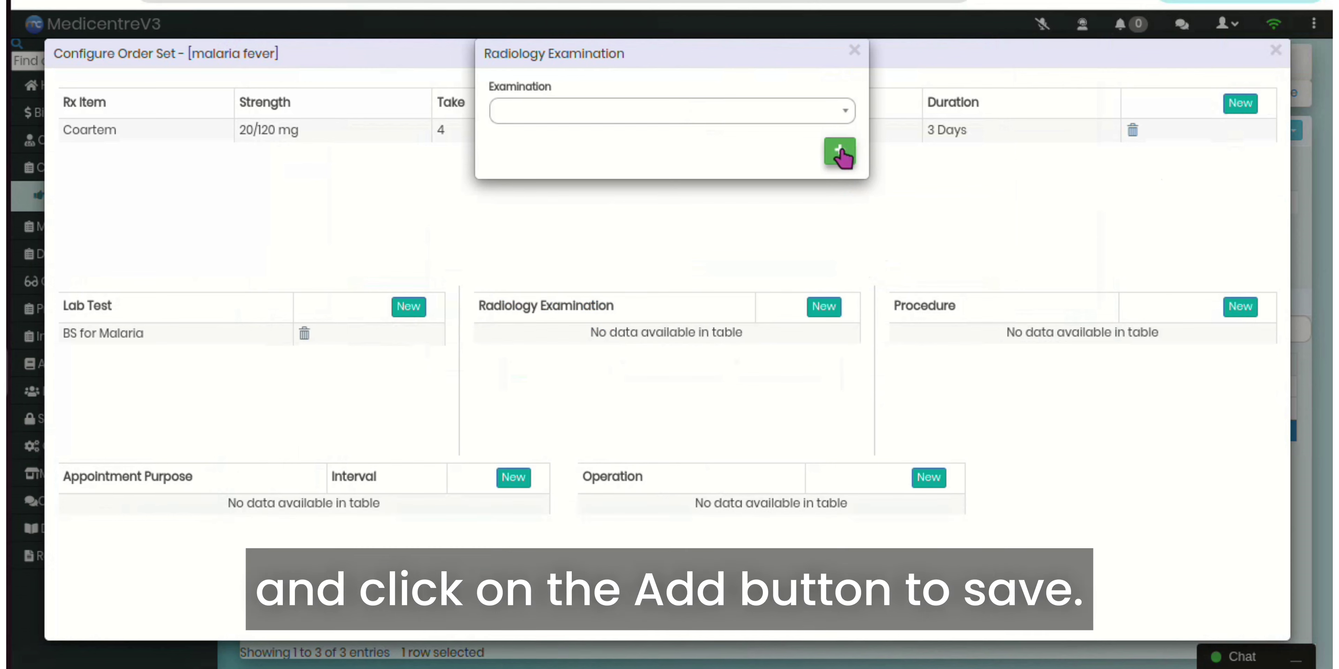
{"action": "left_click", "coordinate": [853, 50]}
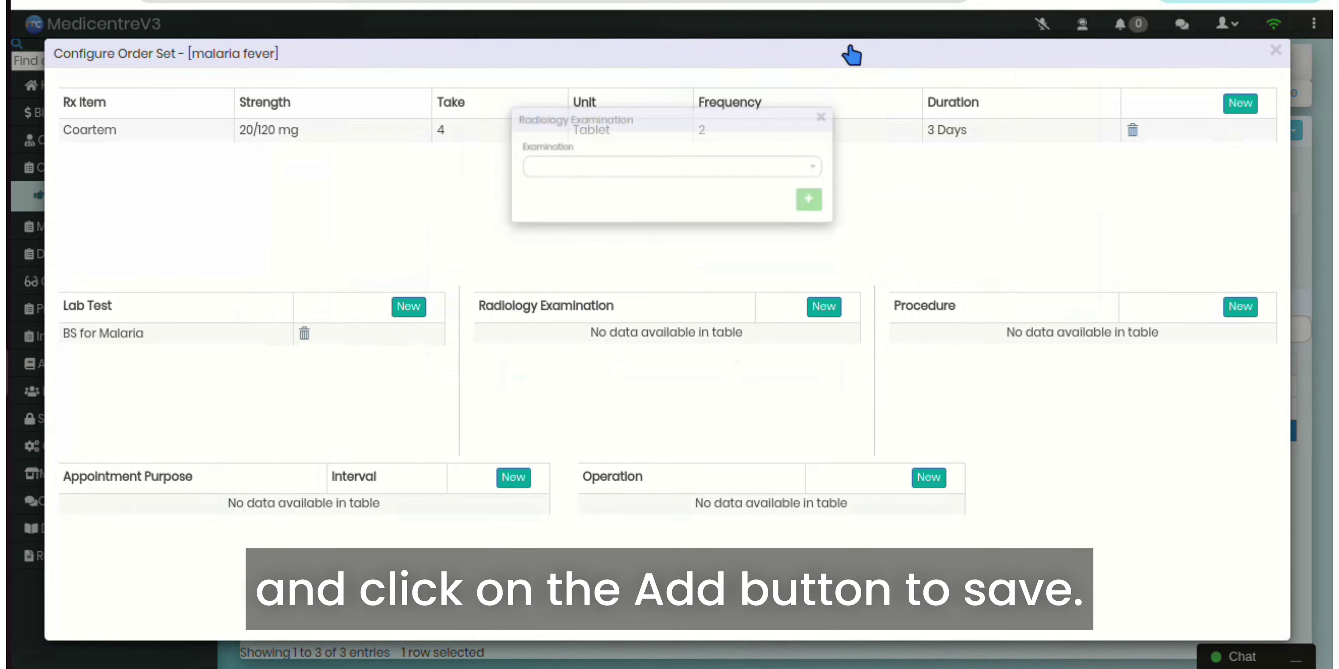
Step: Look through the procedures offered for a new procedure order, then close its form without adding one
{"action": "left_click", "coordinate": [1240, 307]}
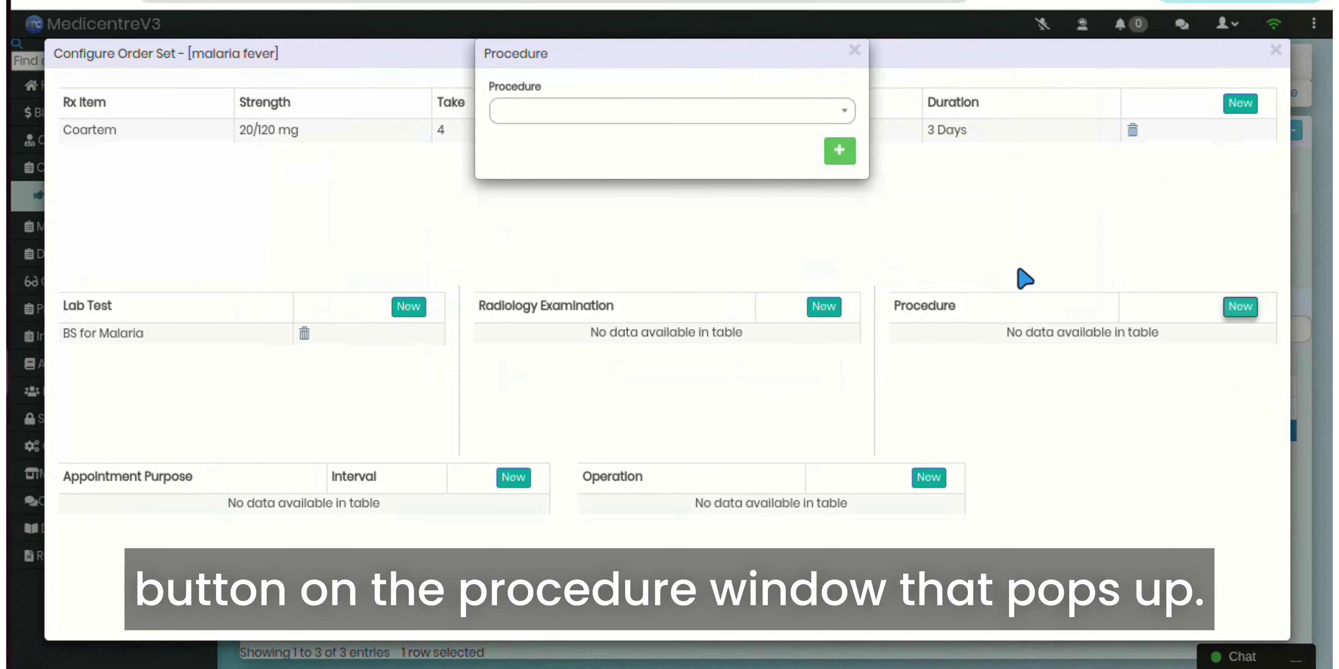
{"action": "left_click", "coordinate": [703, 115]}
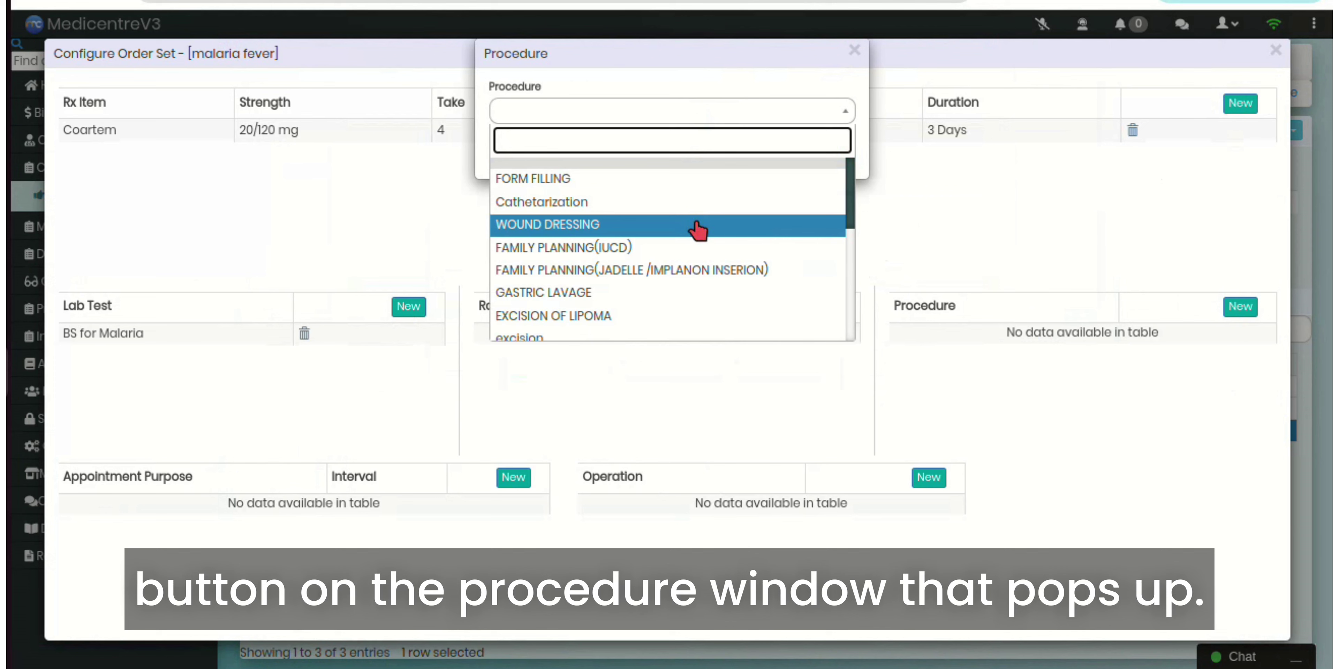
{"action": "left_click", "coordinate": [873, 229]}
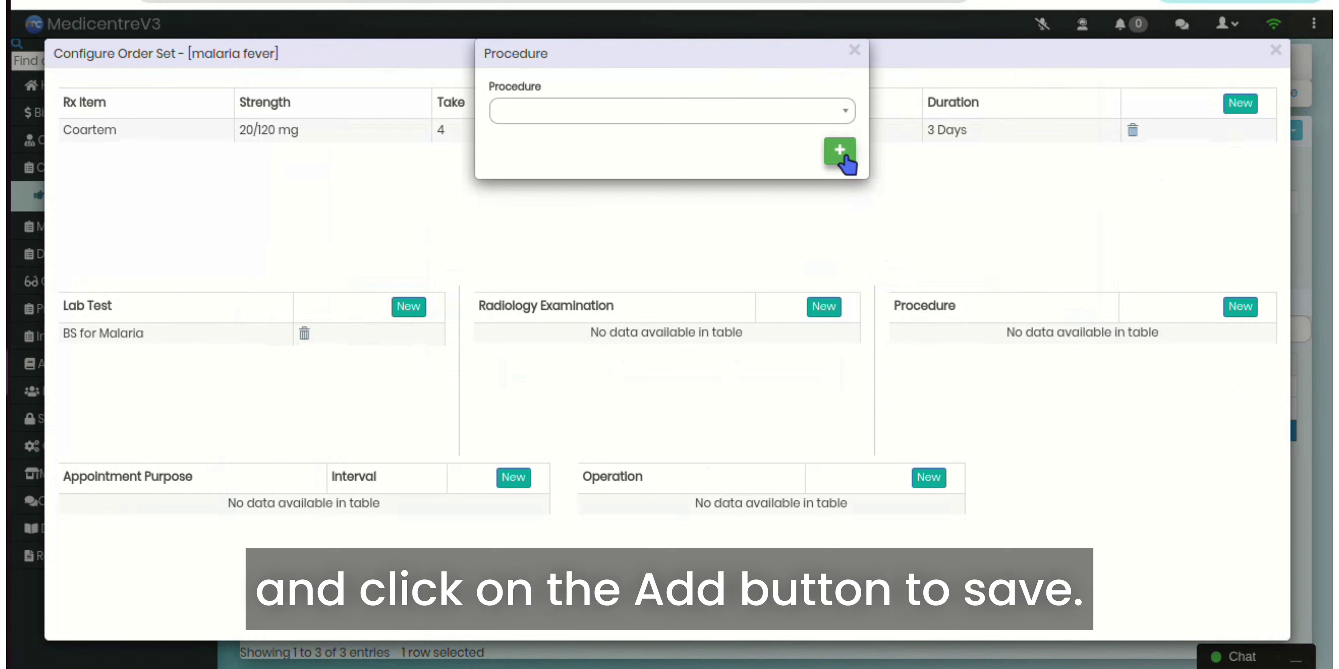
{"action": "left_click", "coordinate": [853, 51]}
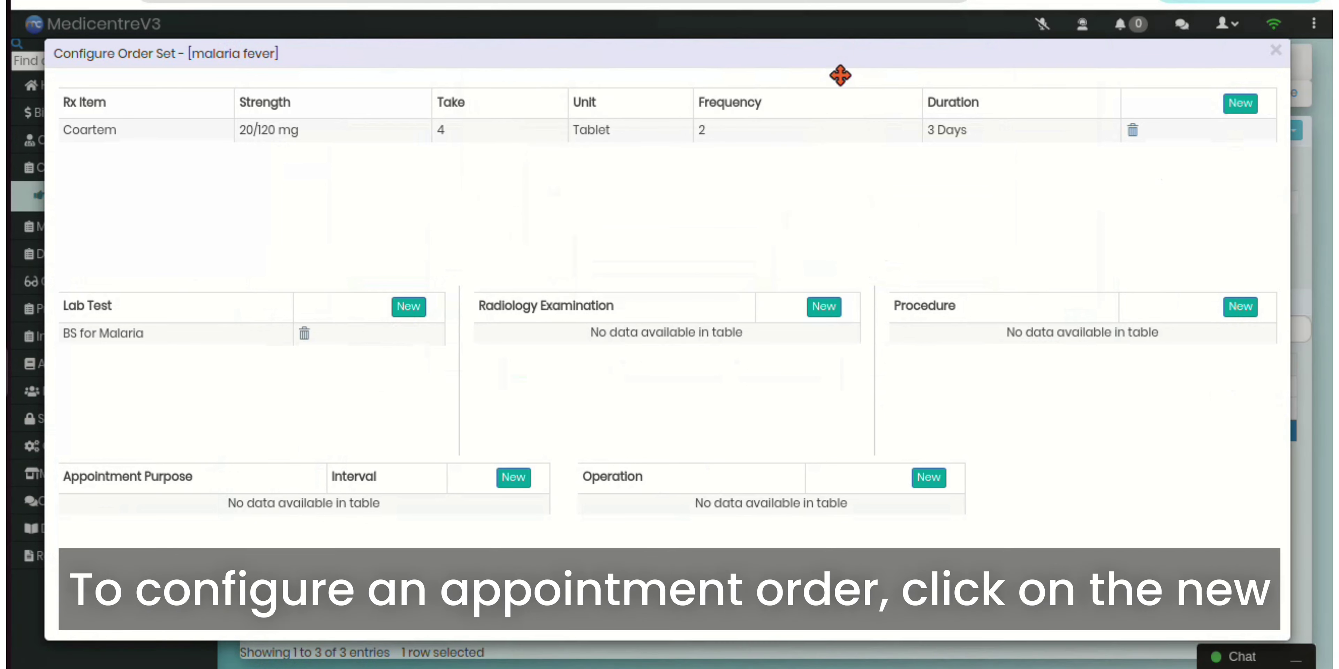
Step: Review the purpose, interval and time unit fields of a new appointment order, then close its form without adding it
{"action": "left_click", "coordinate": [512, 478]}
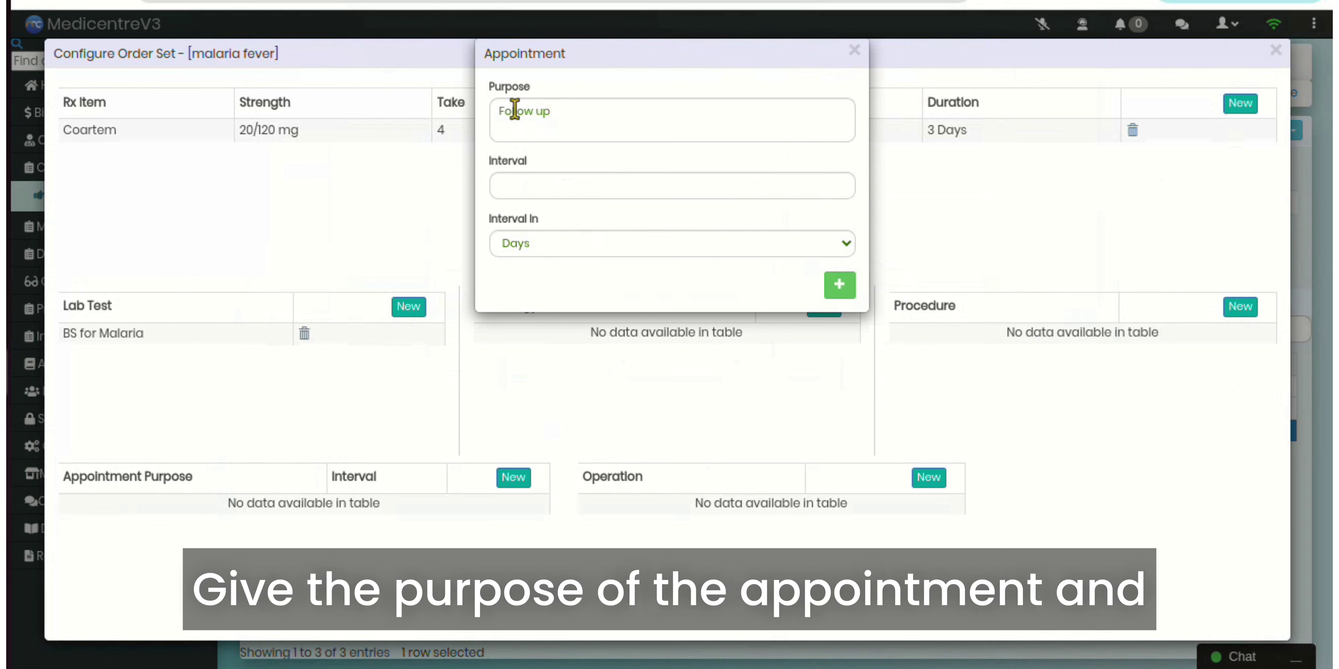
{"action": "left_click", "coordinate": [534, 187]}
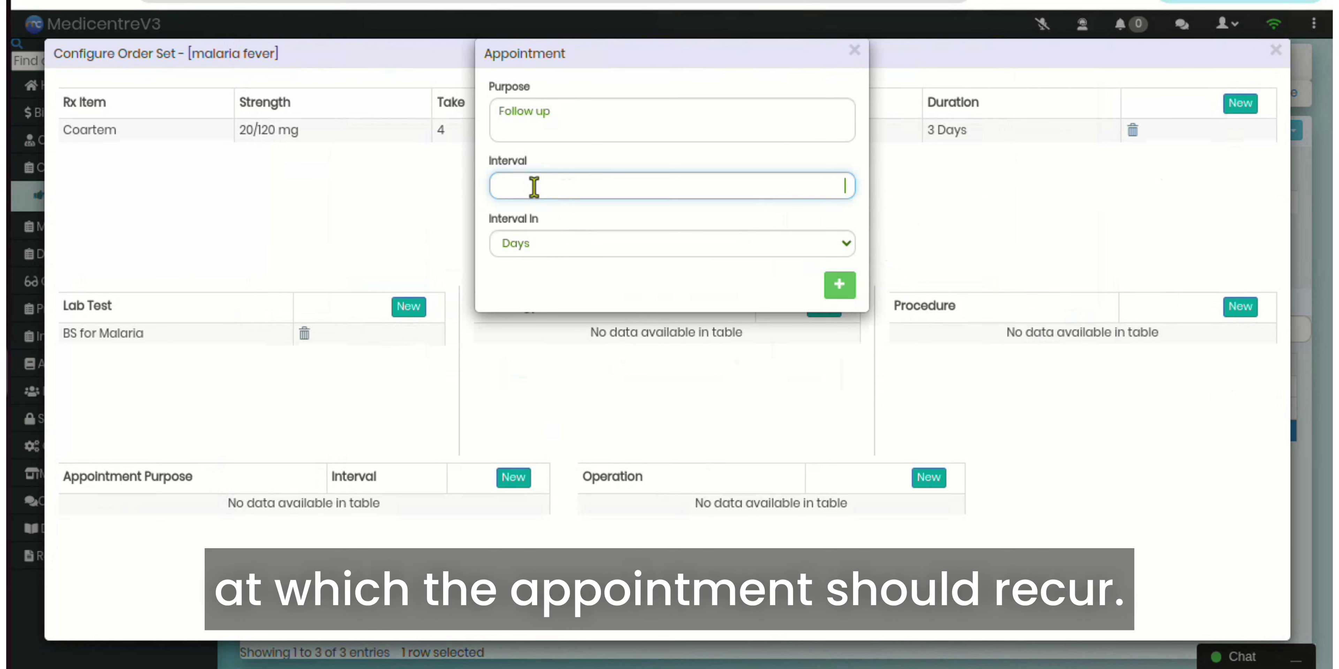
{"action": "left_click", "coordinate": [535, 247]}
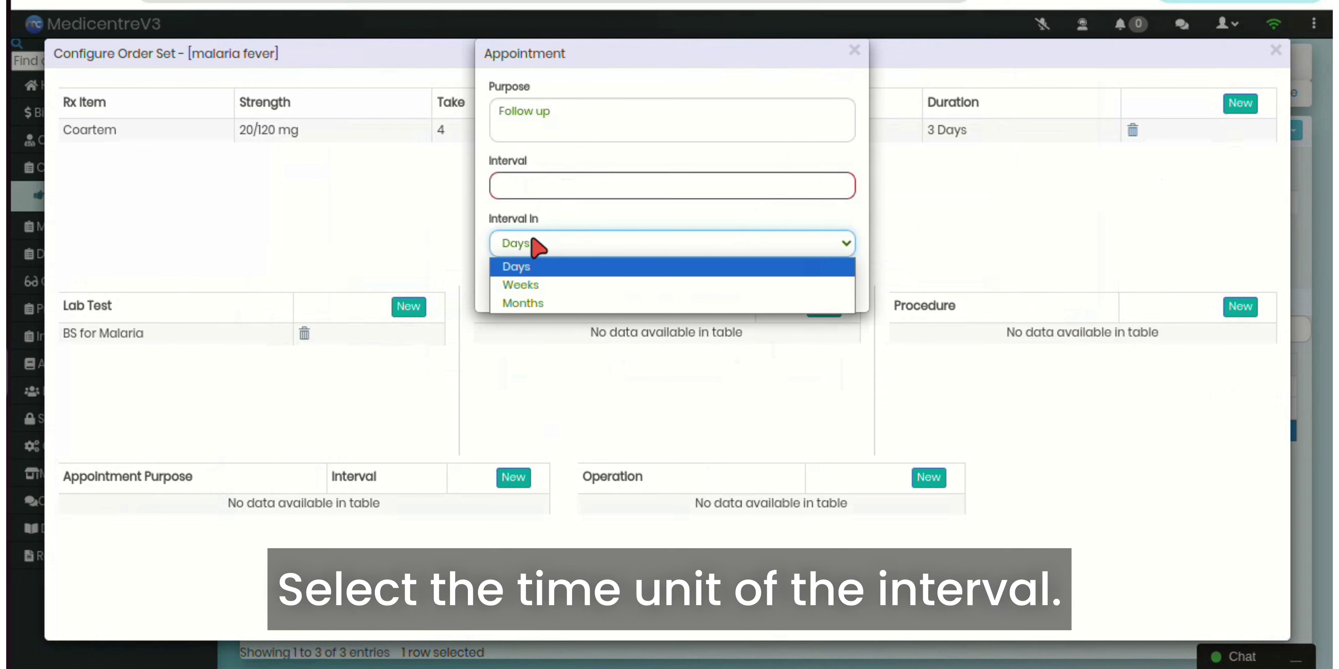
{"action": "left_click", "coordinate": [553, 358]}
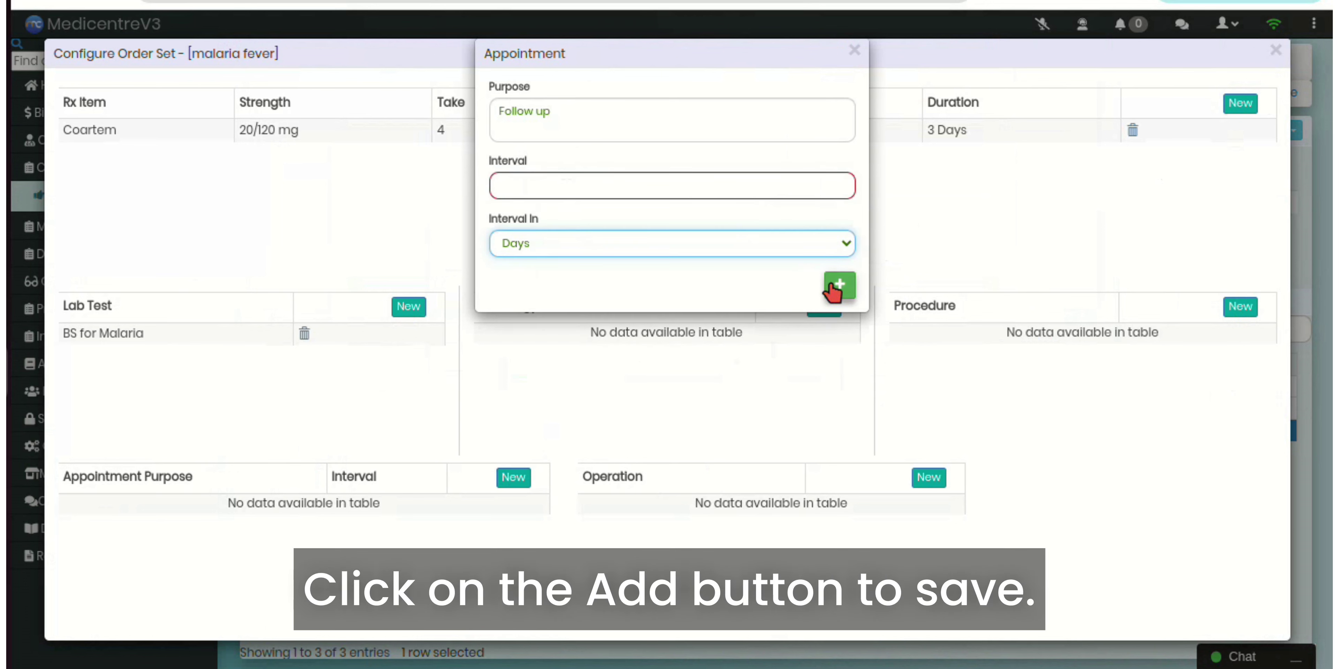
{"action": "left_click", "coordinate": [855, 51]}
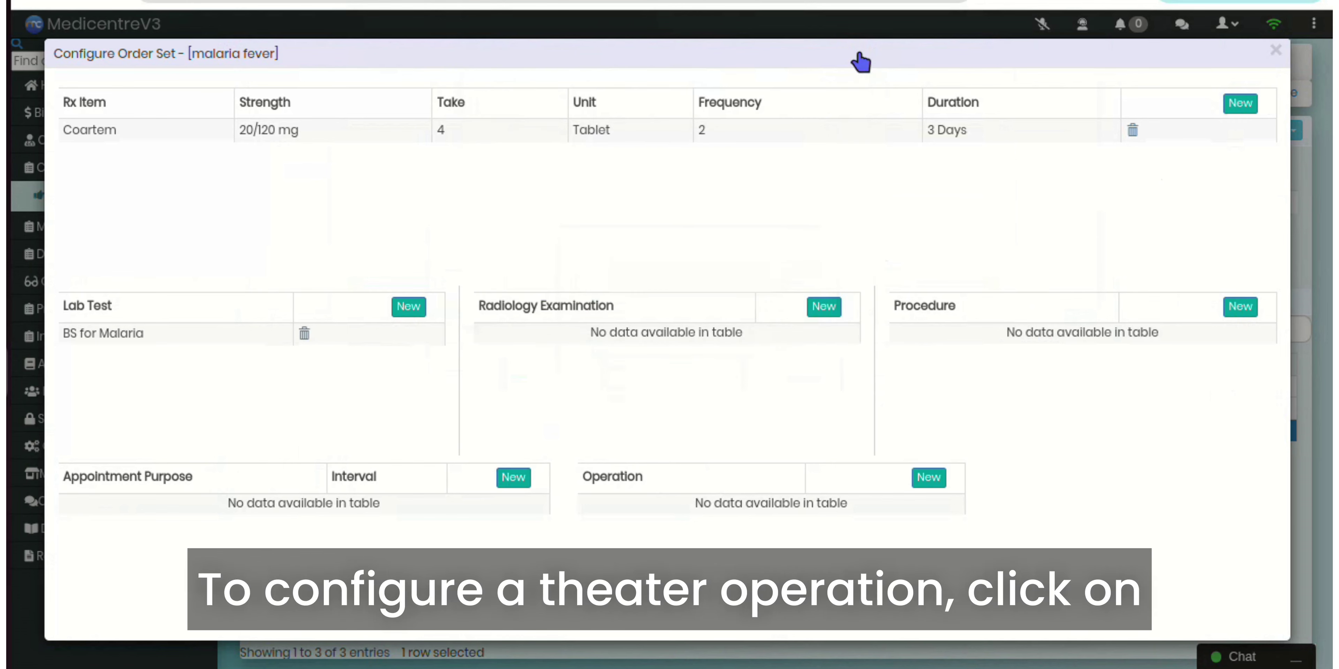
Step: Look through the operations offered for a new theatre operation order, then close its form without adding one
{"action": "left_click", "coordinate": [928, 477]}
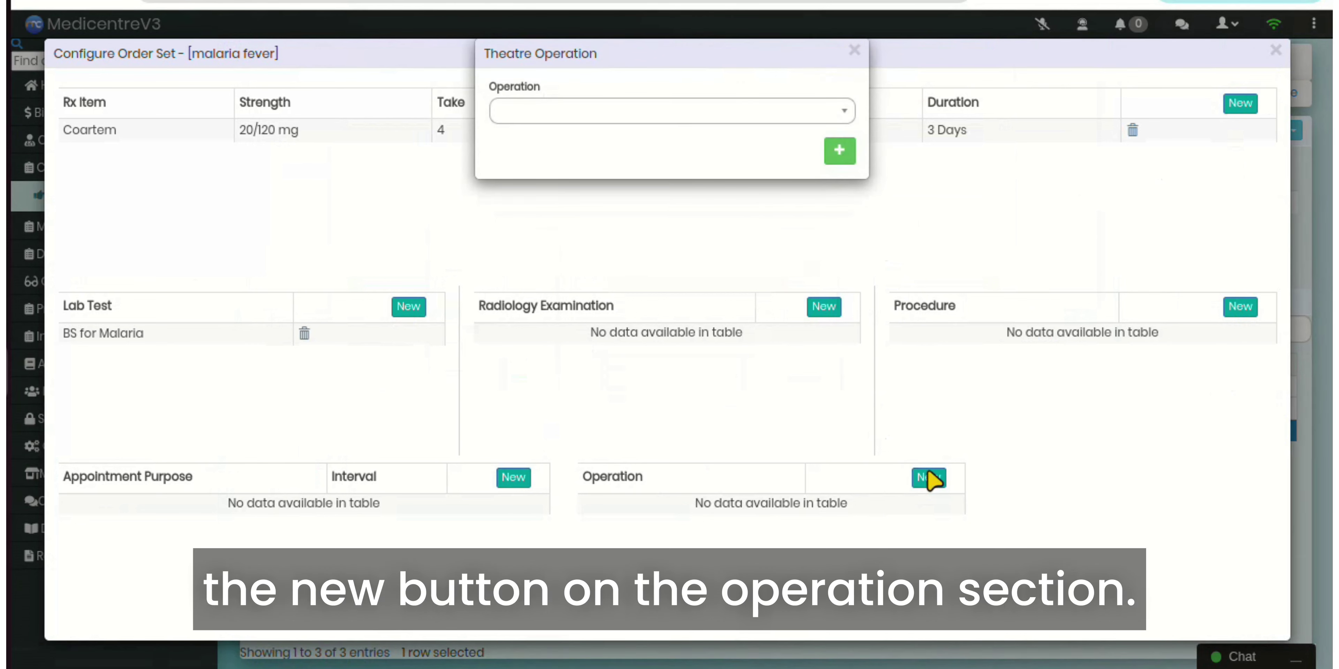
{"action": "left_click", "coordinate": [686, 113]}
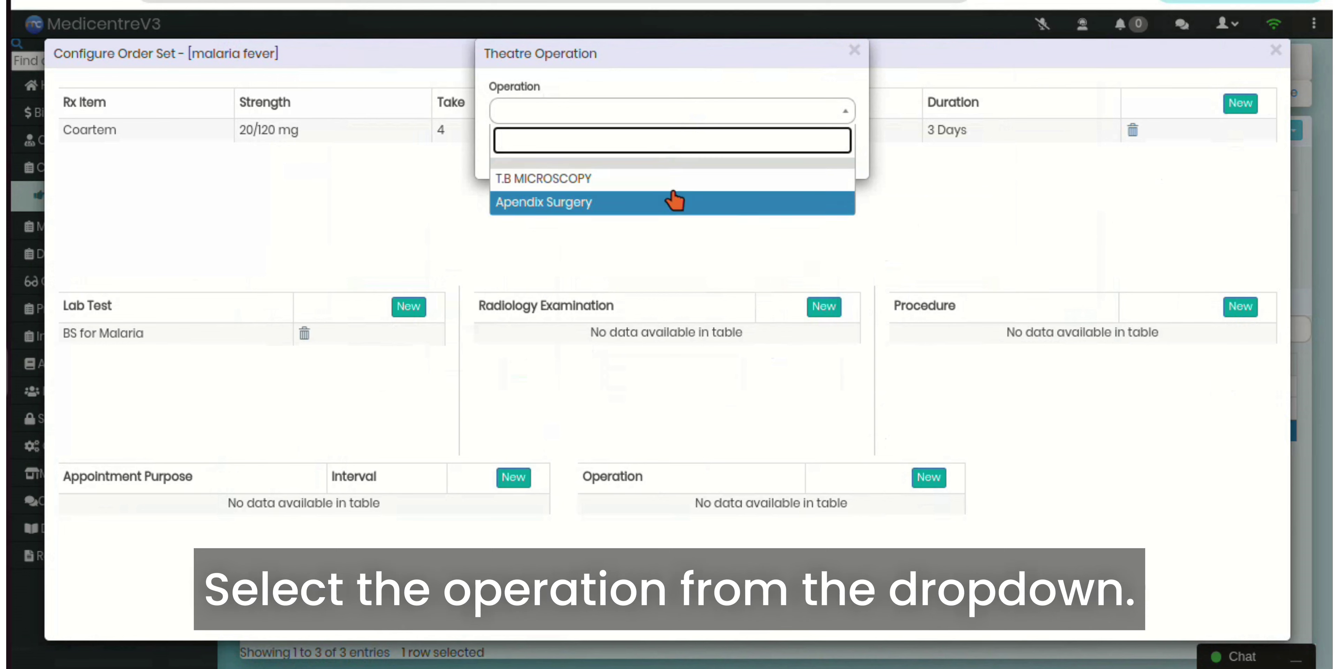
{"action": "left_click", "coordinate": [668, 241]}
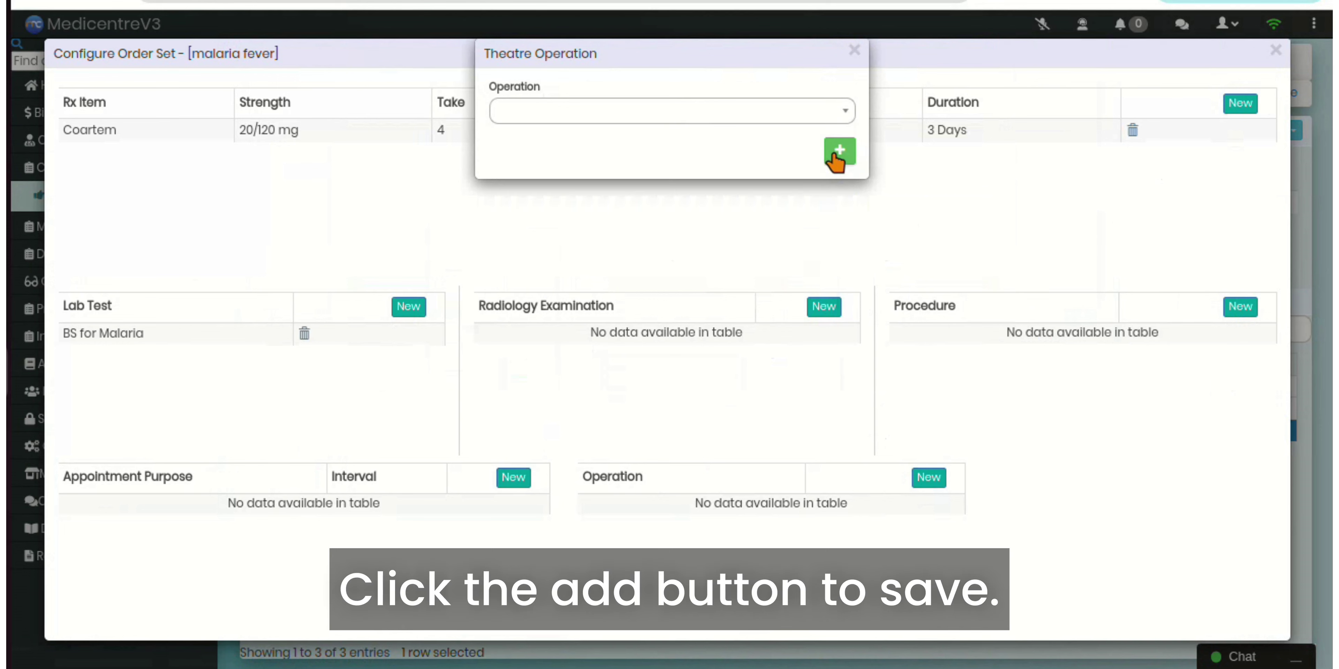
{"action": "left_click", "coordinate": [854, 51]}
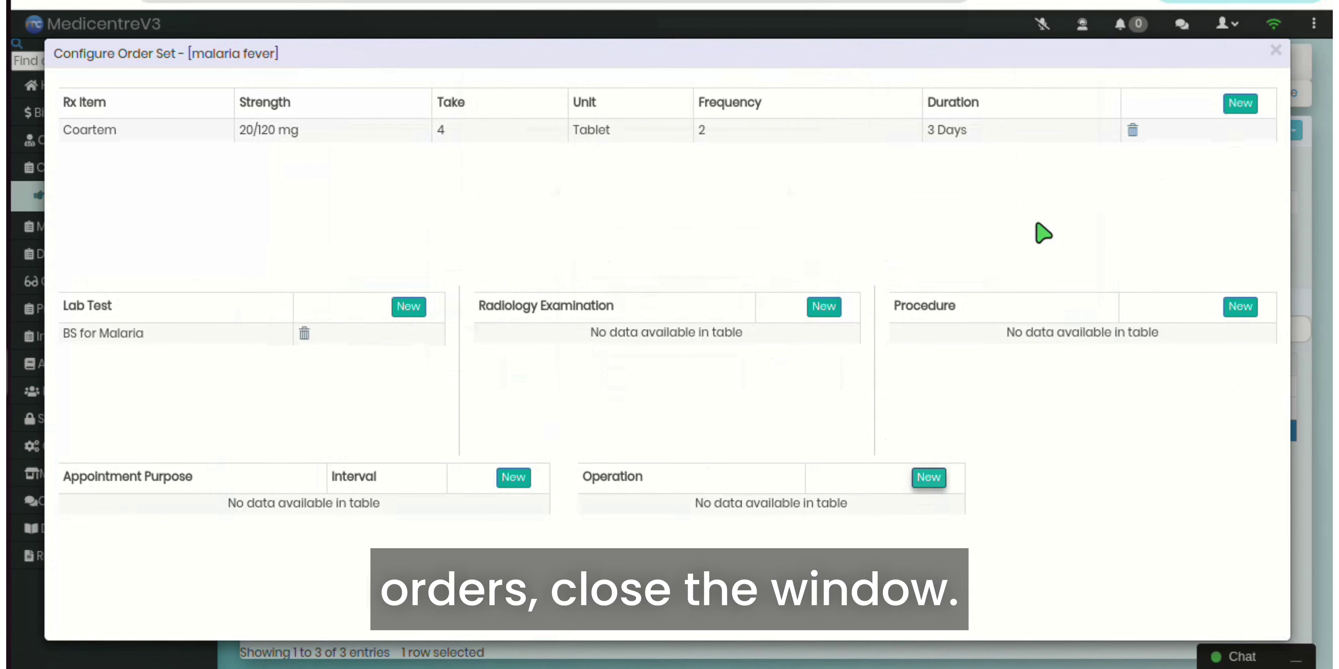